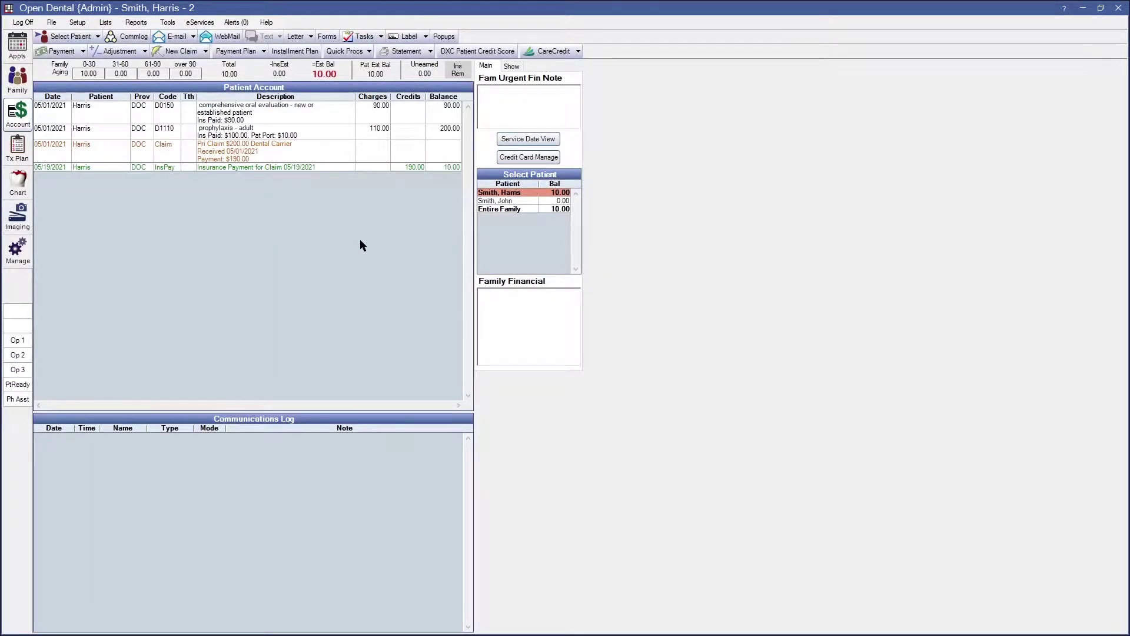
- Try to delete the 05/19/2021 insurance check on the 05/01/2021 claim, which is refused
{"action": "left_click", "coordinate": [261, 151]}
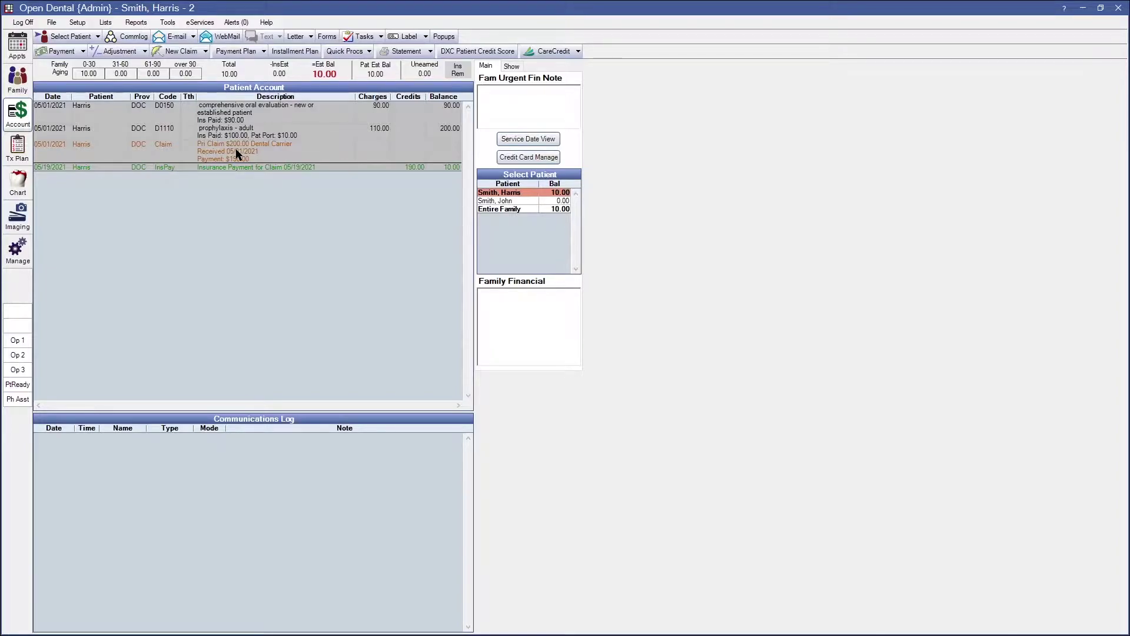
{"action": "double_click", "coordinate": [238, 154]}
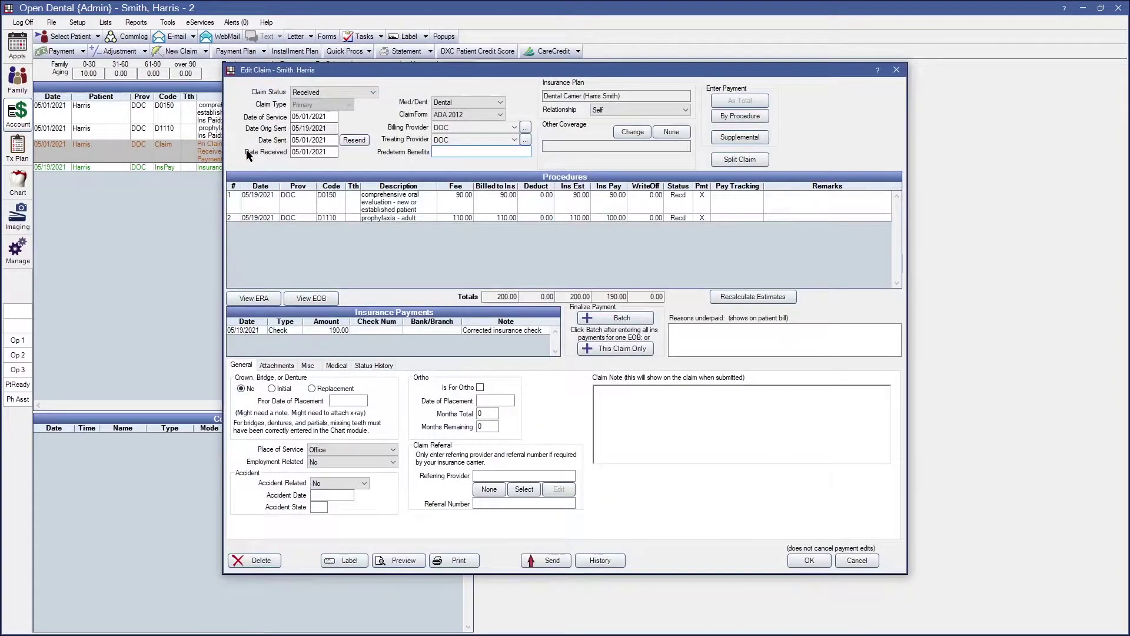
{"action": "left_click", "coordinate": [294, 331]}
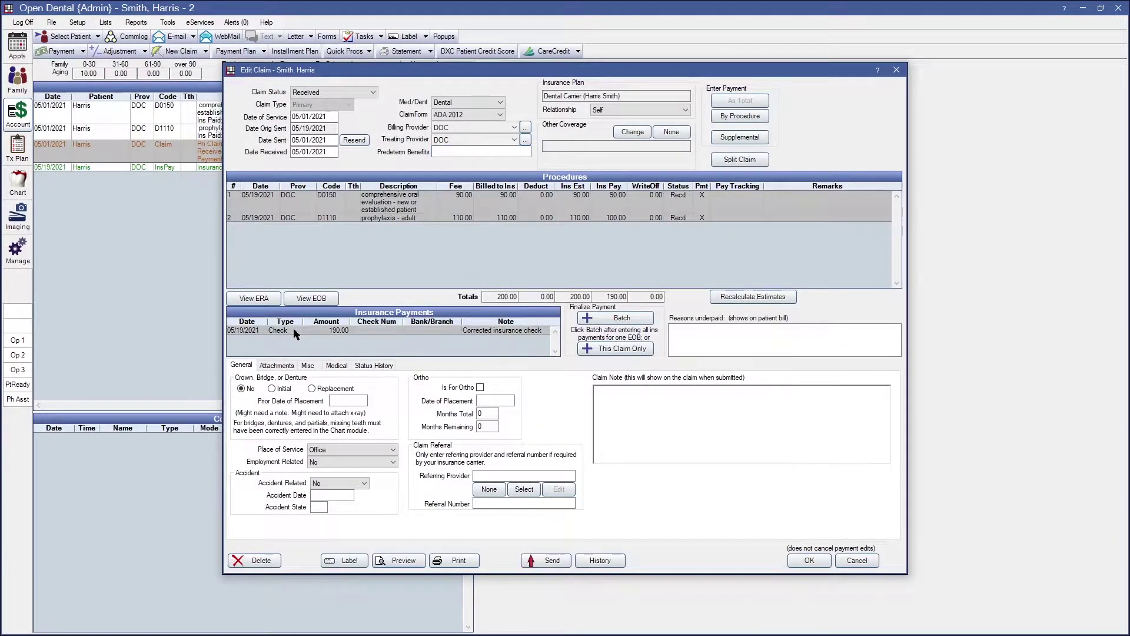
{"action": "double_click", "coordinate": [293, 328]}
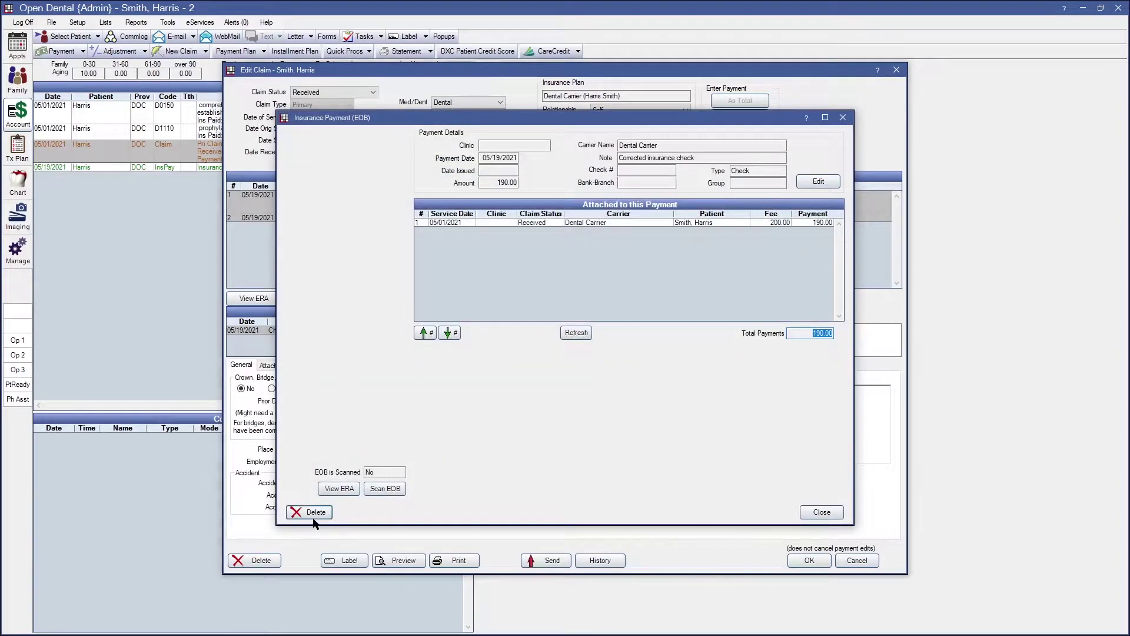
{"action": "left_click", "coordinate": [310, 512]}
{"action": "left_click", "coordinate": [551, 360]}
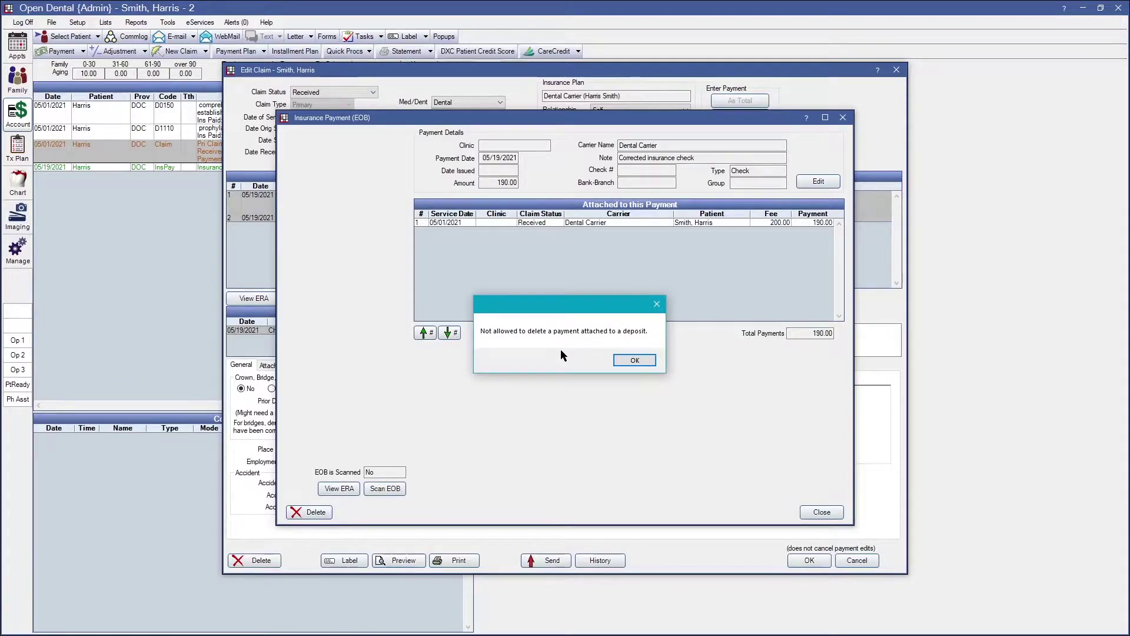
{"action": "left_click", "coordinate": [630, 358]}
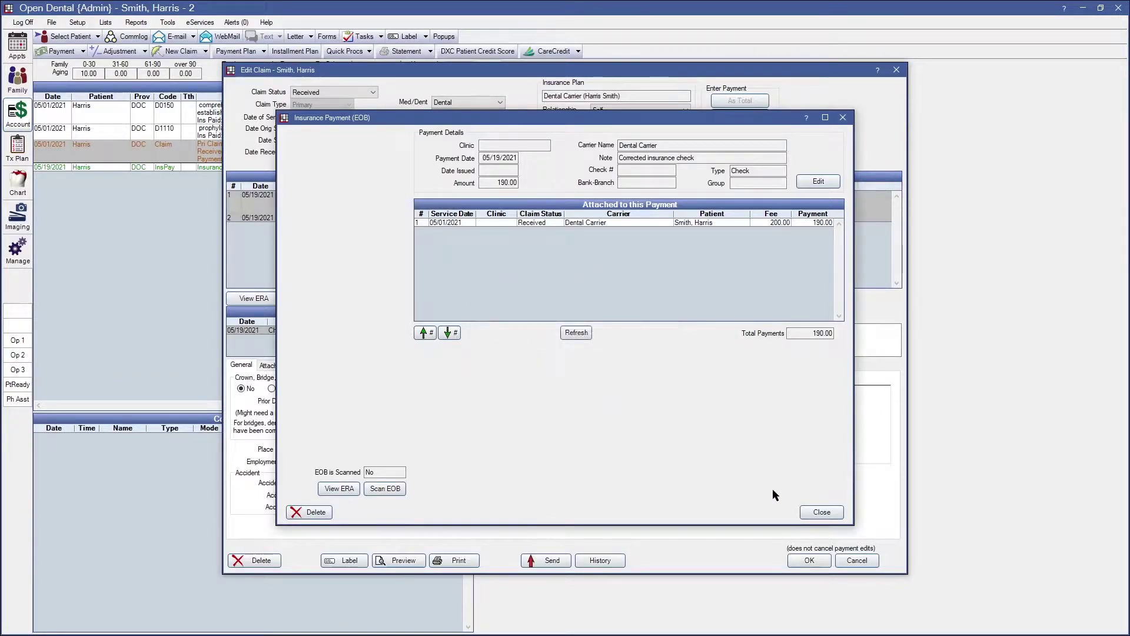
{"action": "left_click", "coordinate": [822, 512]}
{"action": "left_click", "coordinate": [810, 559]}
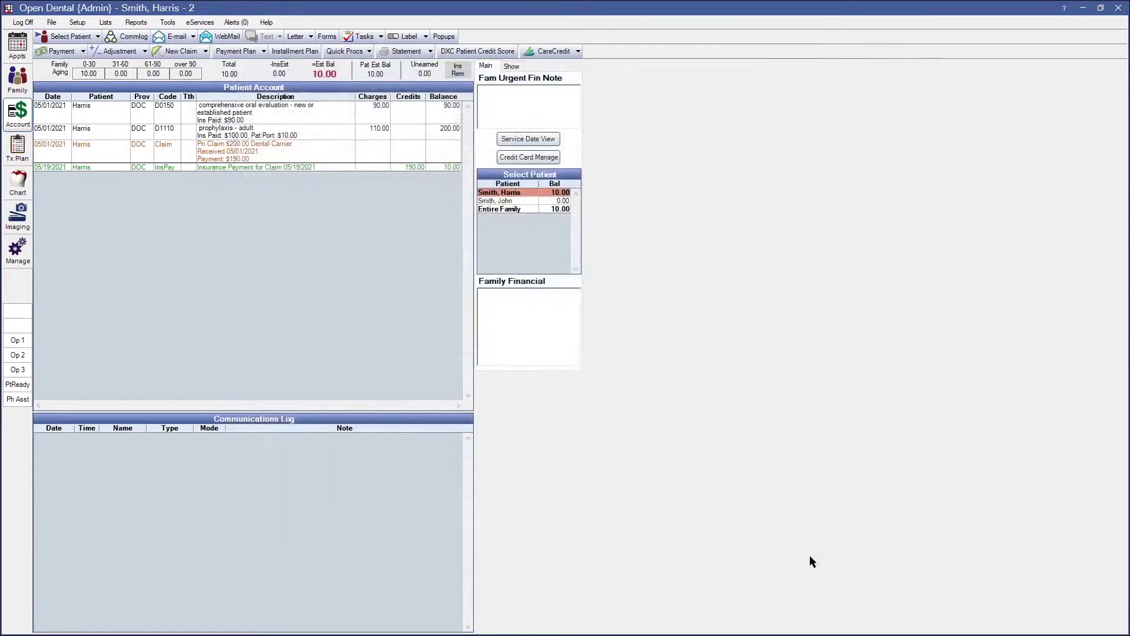
- Log an Insurance commlog entry with the note 'Editing insurance payment - 5/19'
{"action": "left_click", "coordinate": [126, 40]}
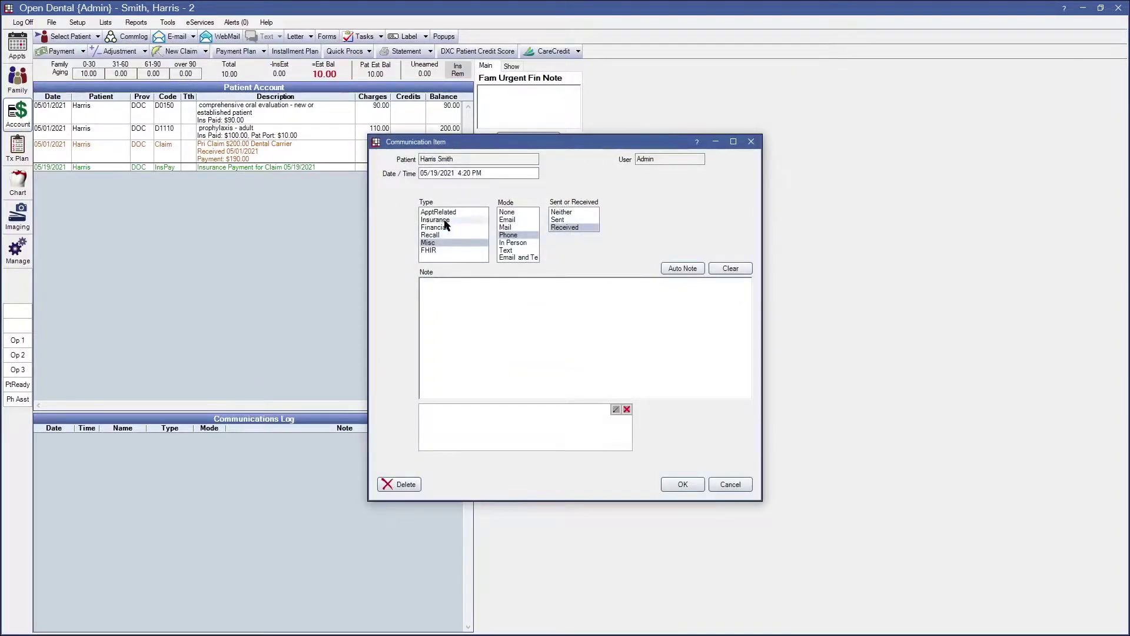
{"action": "left_click", "coordinate": [445, 220]}
{"action": "left_click", "coordinate": [499, 337]}
{"action": "type", "text": "Editing insuranc"}
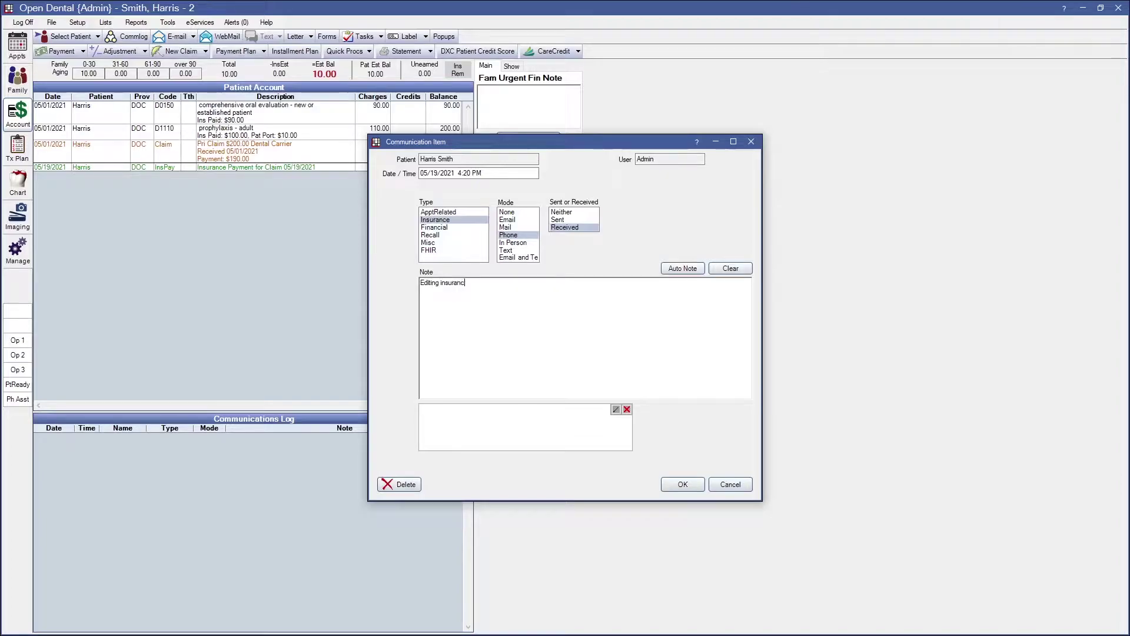
{"action": "type", "text": "e payment - 5/19"}
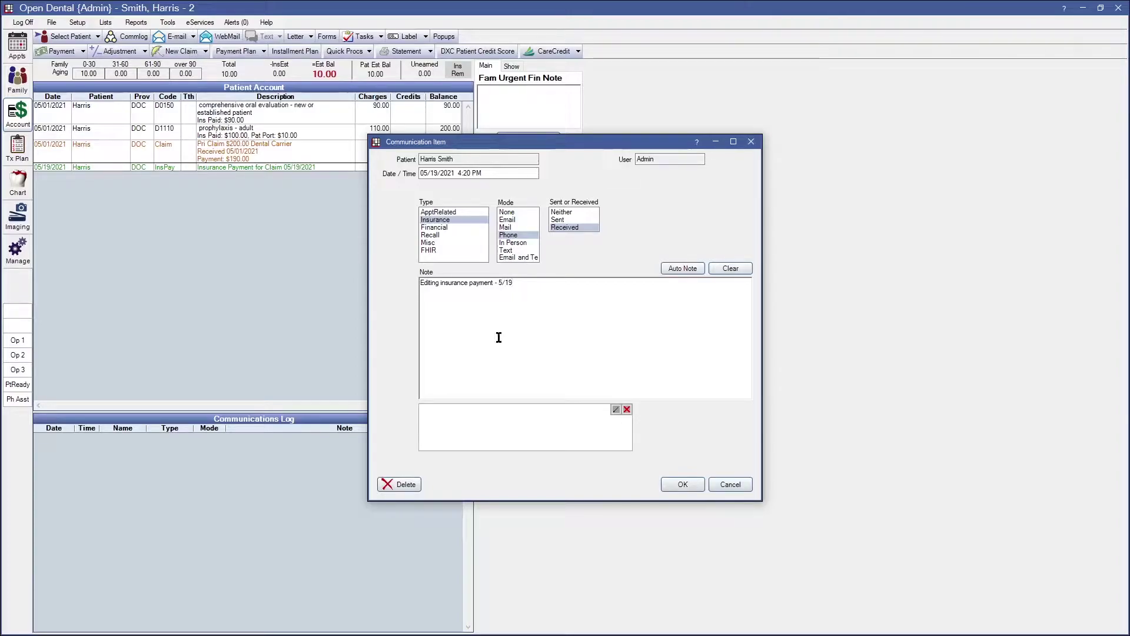
{"action": "left_click", "coordinate": [677, 483]}
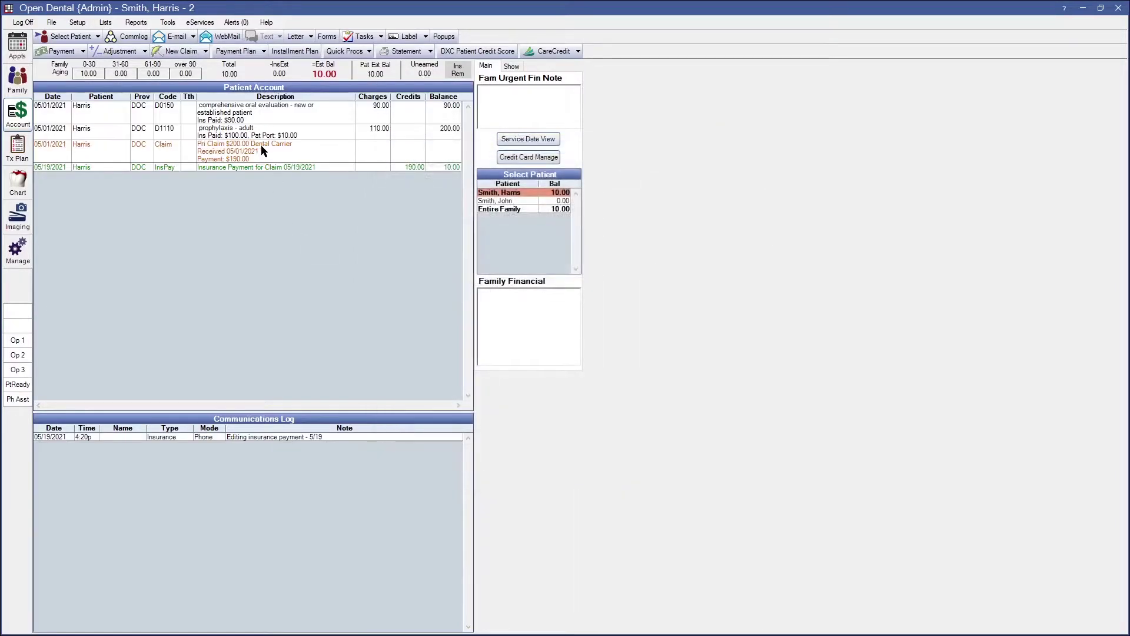
{"action": "left_click", "coordinate": [160, 436]}
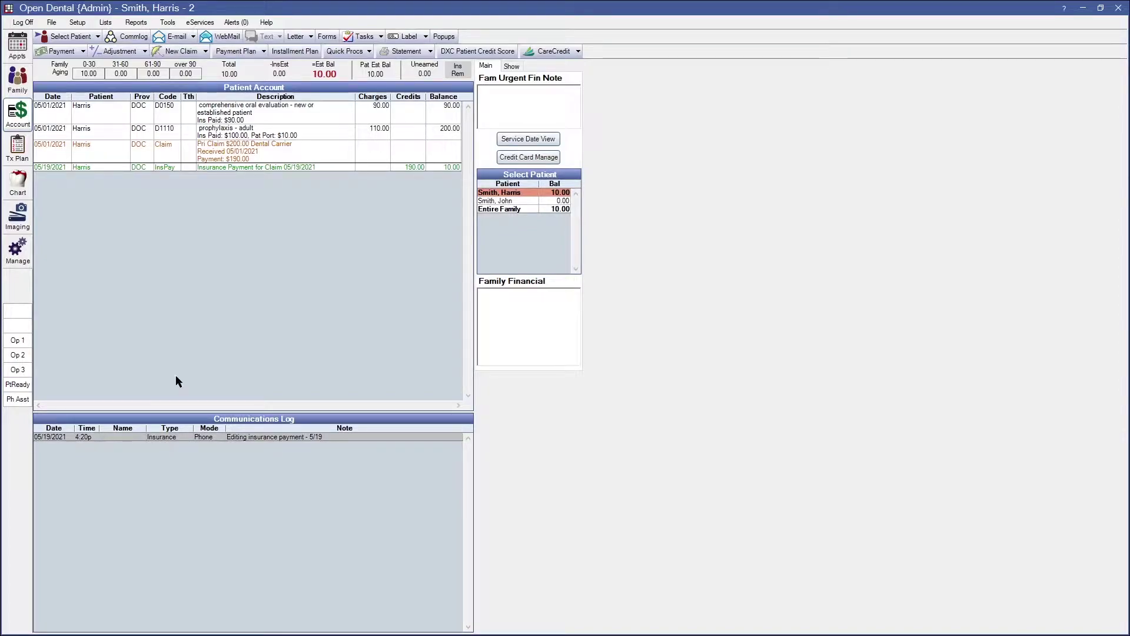
{"action": "left_click", "coordinate": [207, 158]}
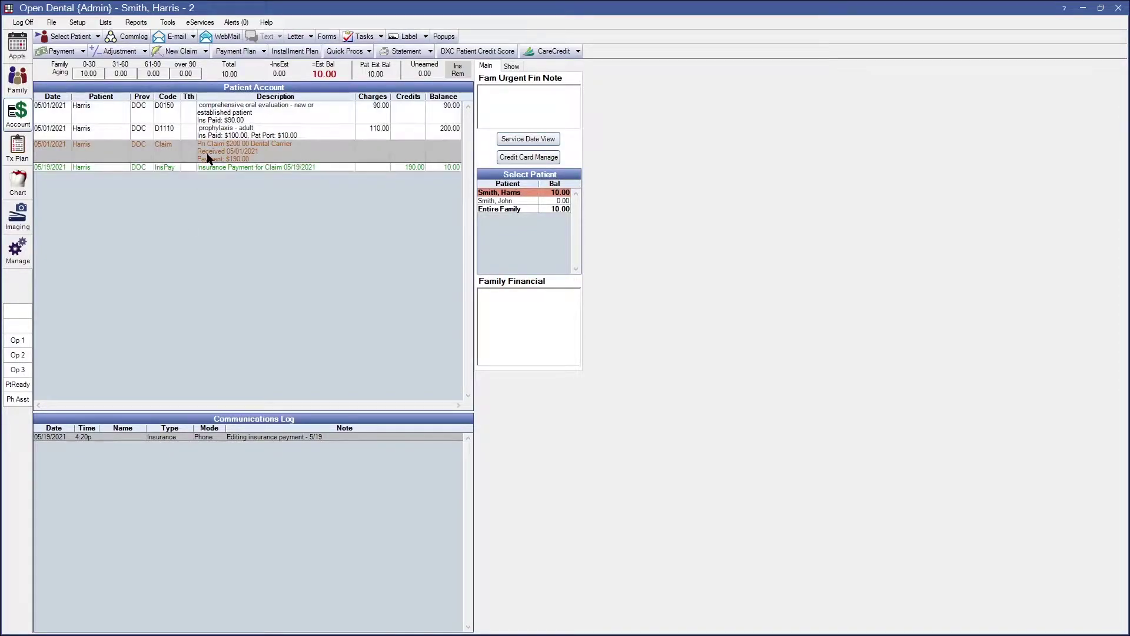
{"action": "double_click", "coordinate": [208, 157]}
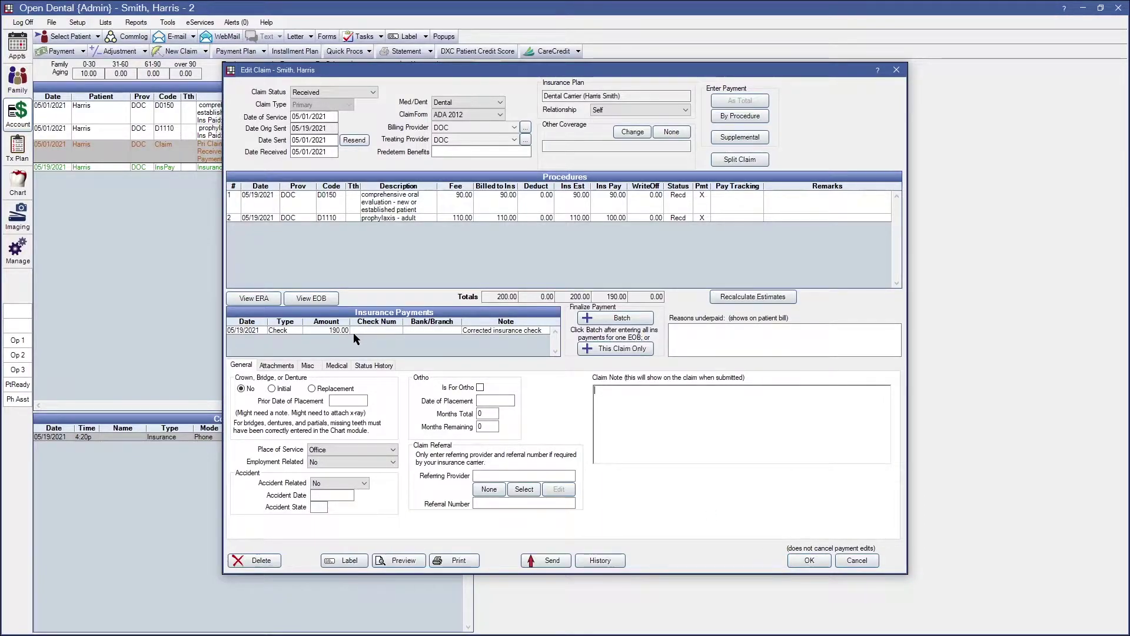
{"action": "double_click", "coordinate": [369, 330]}
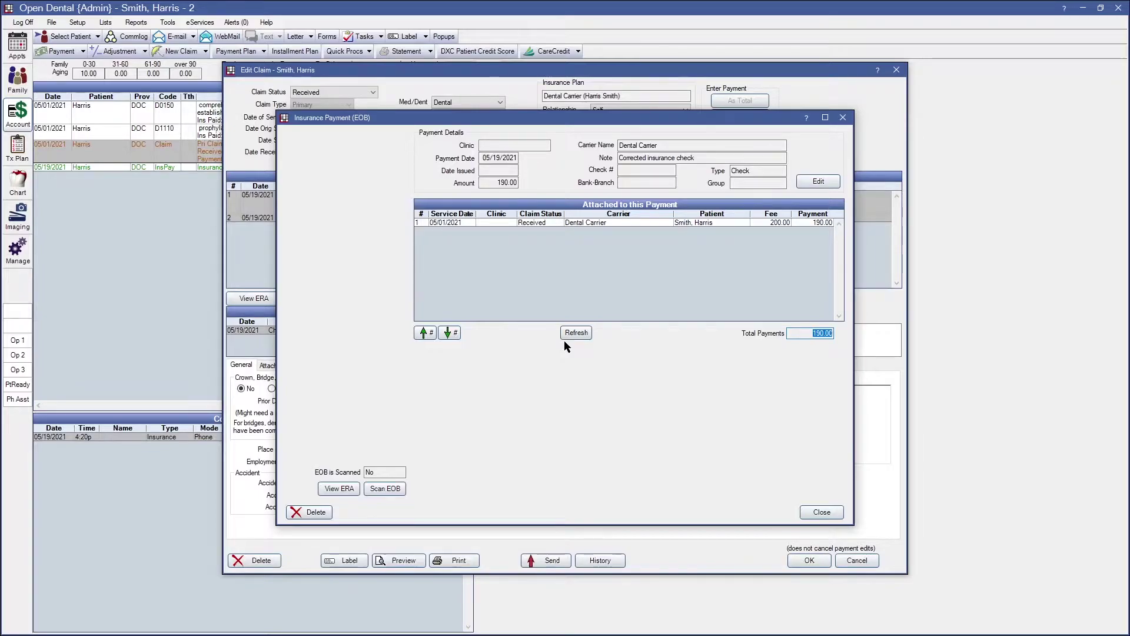
{"action": "left_click", "coordinate": [381, 474]}
{"action": "left_click_drag", "start_coordinate": [381, 474], "coordinate": [360, 476]}
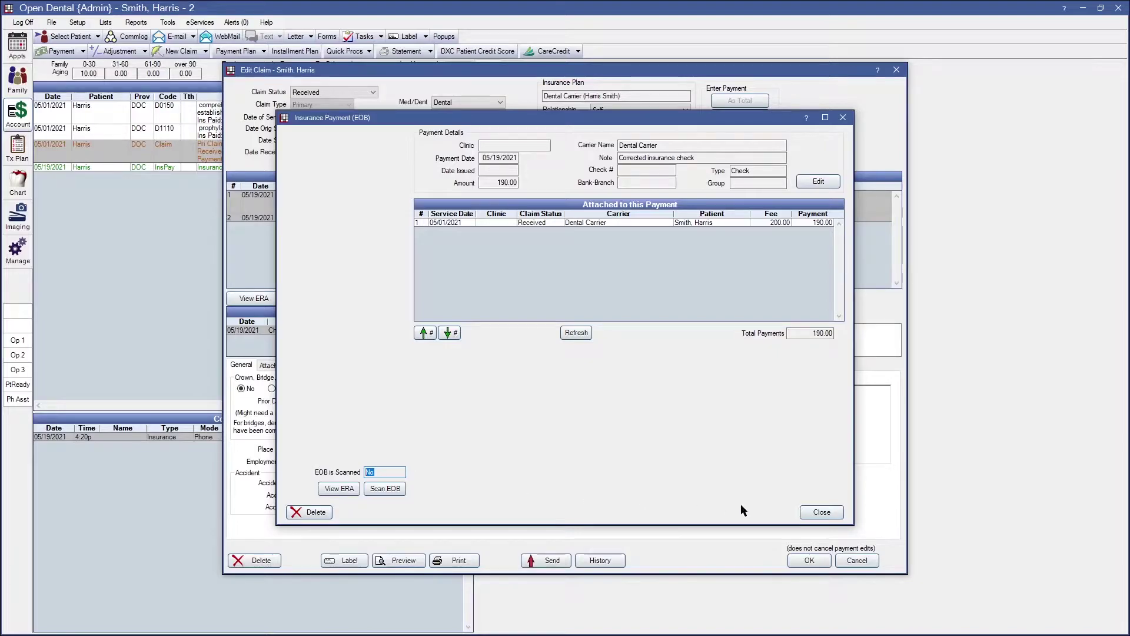
{"action": "left_click", "coordinate": [820, 513]}
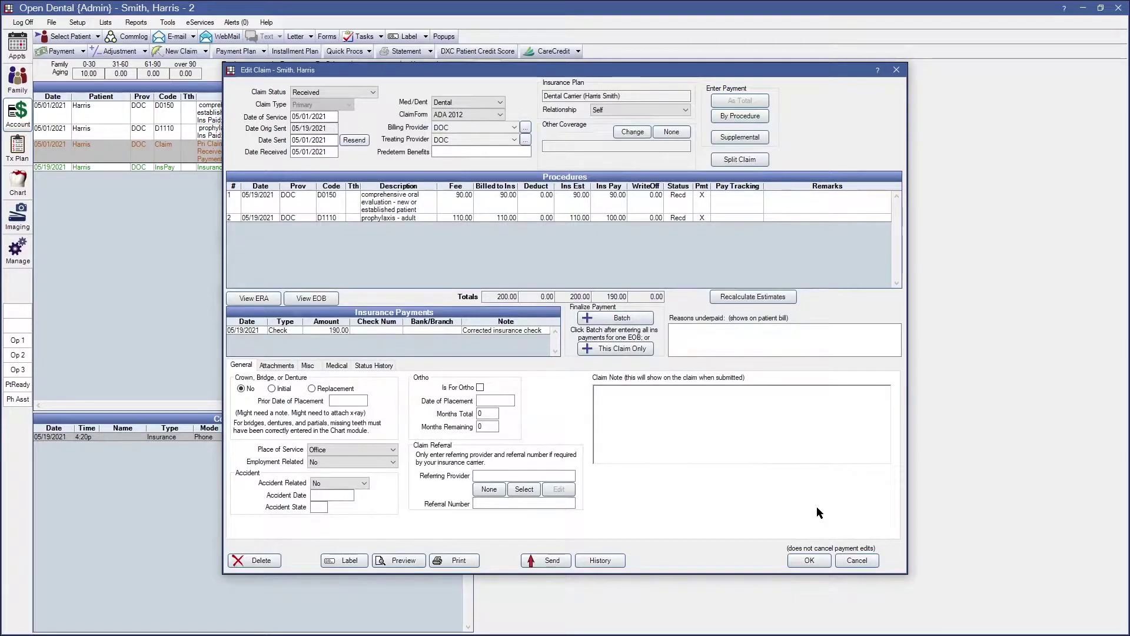
- Close the claim without saving and open the Deposit Slips list from Manage
{"action": "left_click", "coordinate": [850, 562]}
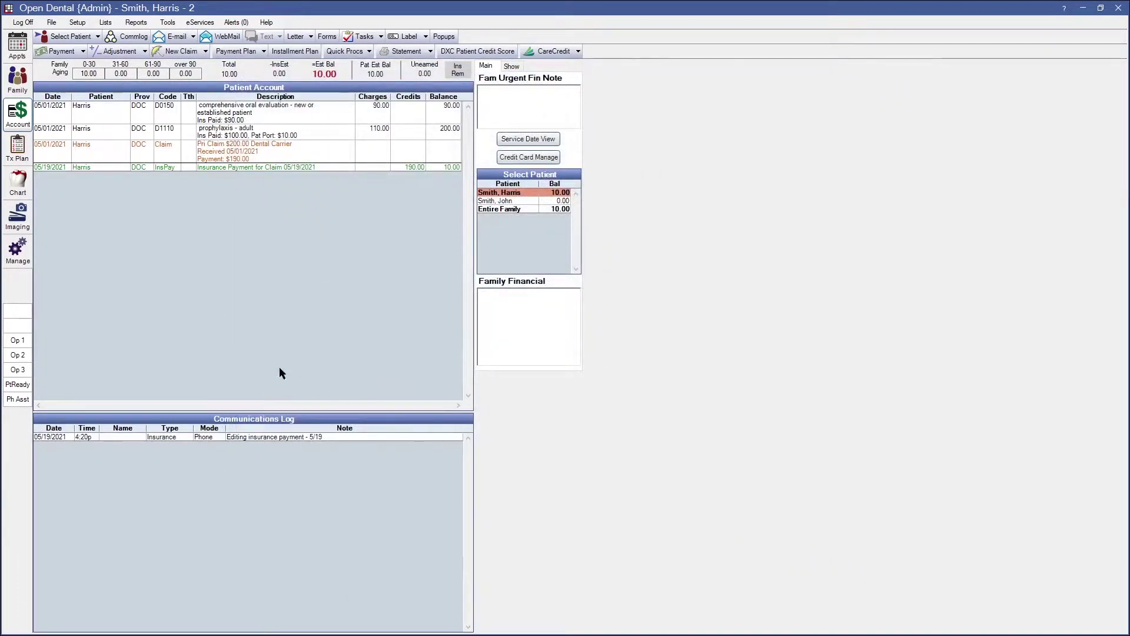
{"action": "left_click", "coordinate": [17, 250]}
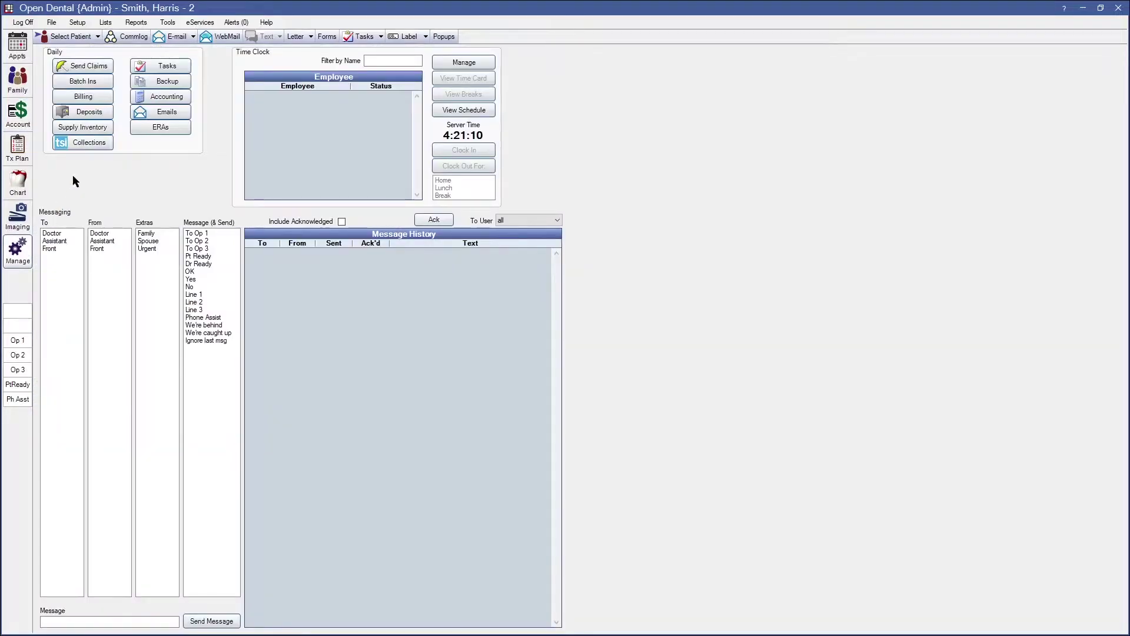
{"action": "left_click", "coordinate": [92, 113]}
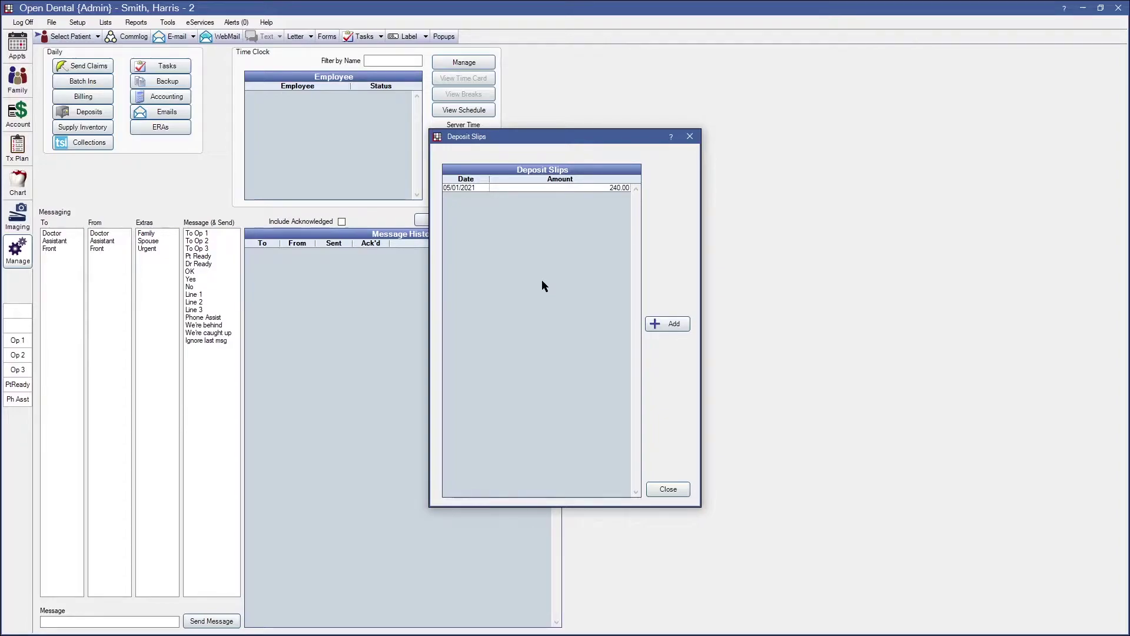
- Add a new deposit slip with the memo 'temp' and save it
{"action": "left_click", "coordinate": [668, 324]}
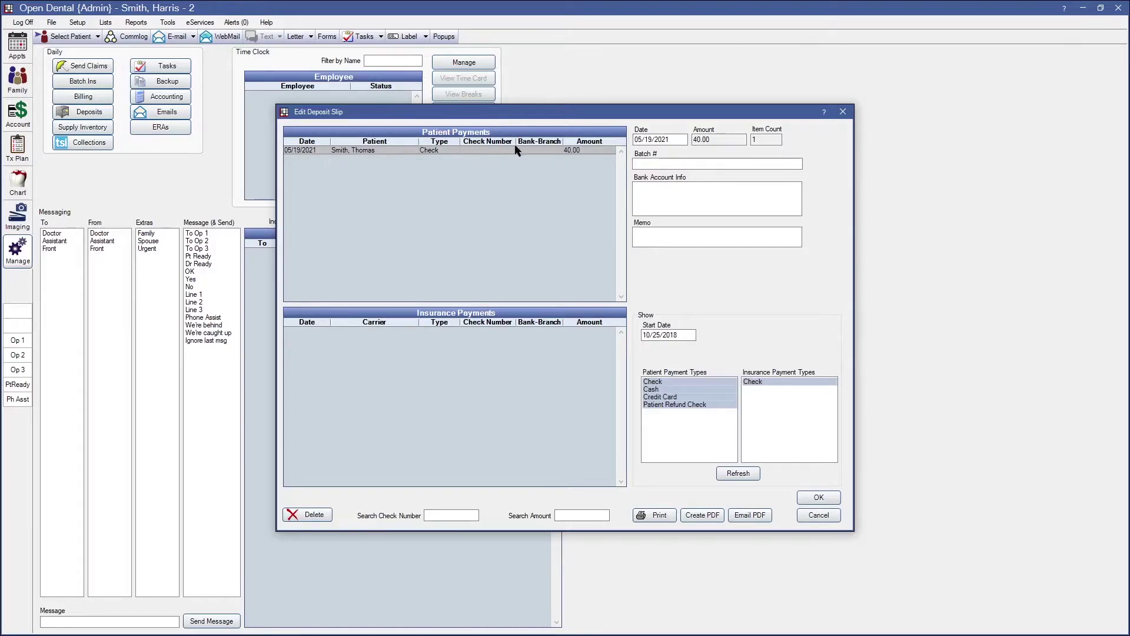
{"action": "left_click", "coordinate": [665, 235]}
{"action": "type", "text": "r"}
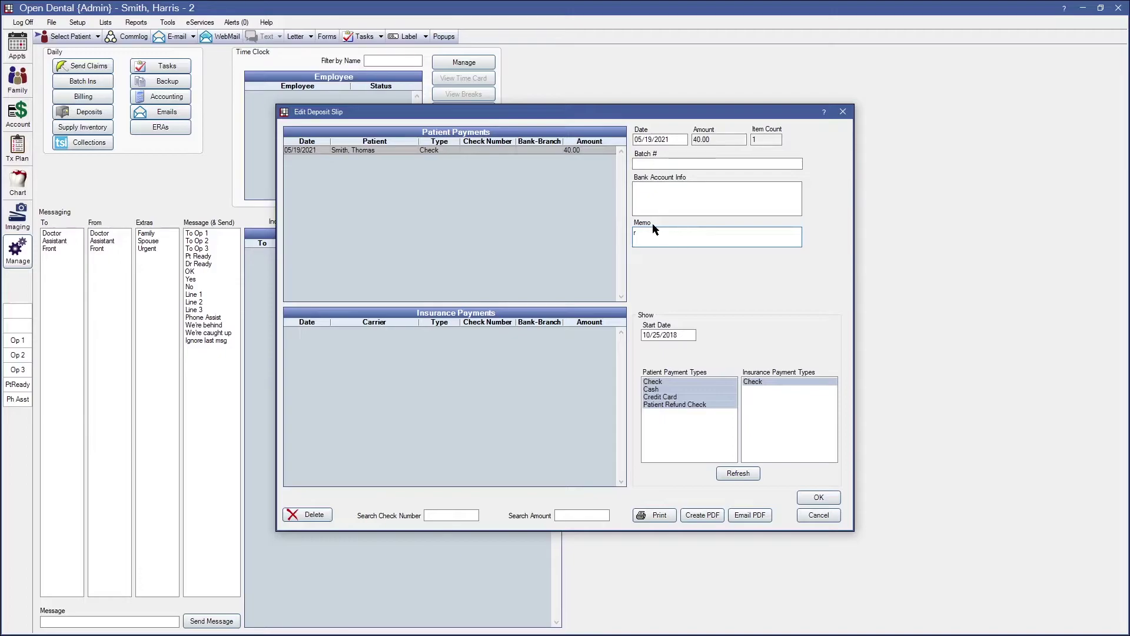
{"action": "key", "text": "BackSpace"}
{"action": "type", "text": "temp"}
{"action": "left_click", "coordinate": [812, 498]}
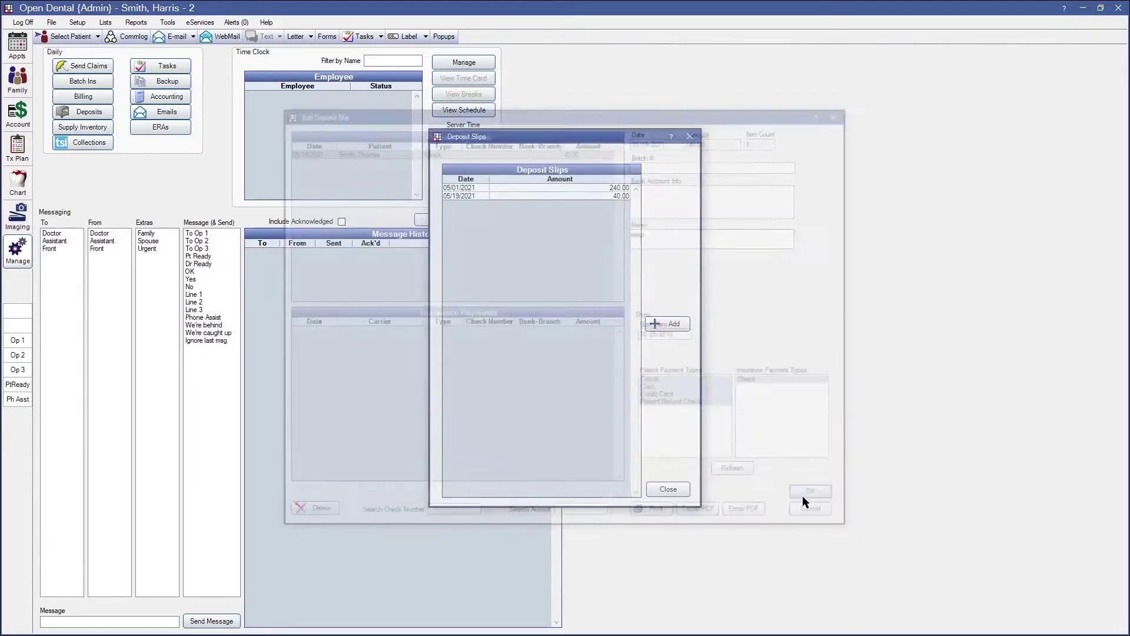
- Delete the 05/01/2021 240.00 deposit slip and close the Deposit Slips list
{"action": "left_click", "coordinate": [517, 187]}
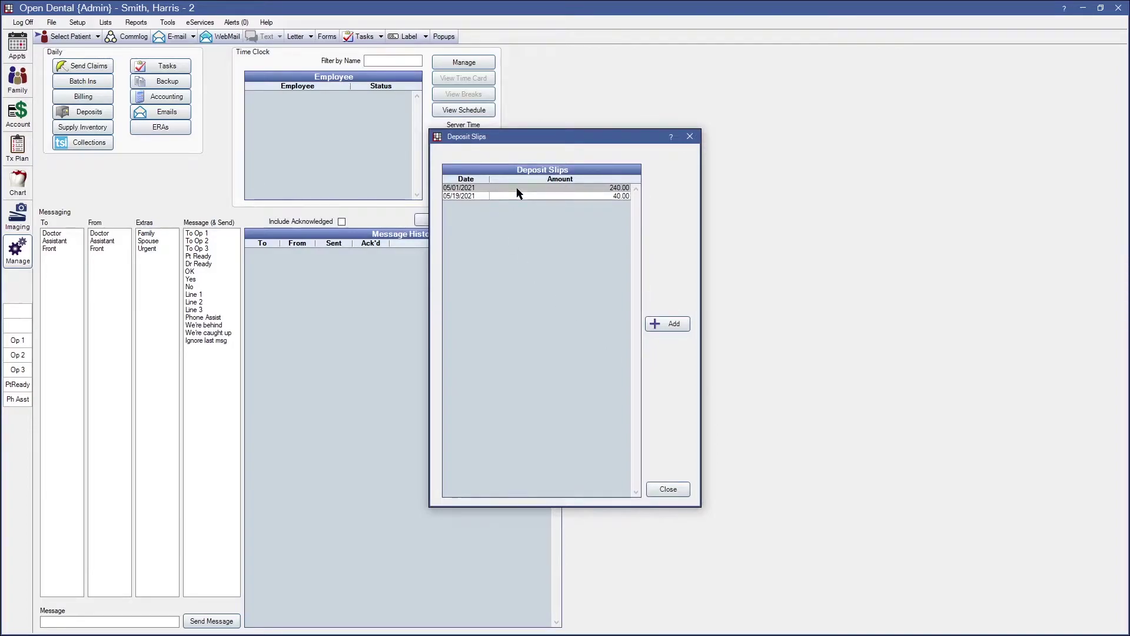
{"action": "double_click", "coordinate": [517, 188]}
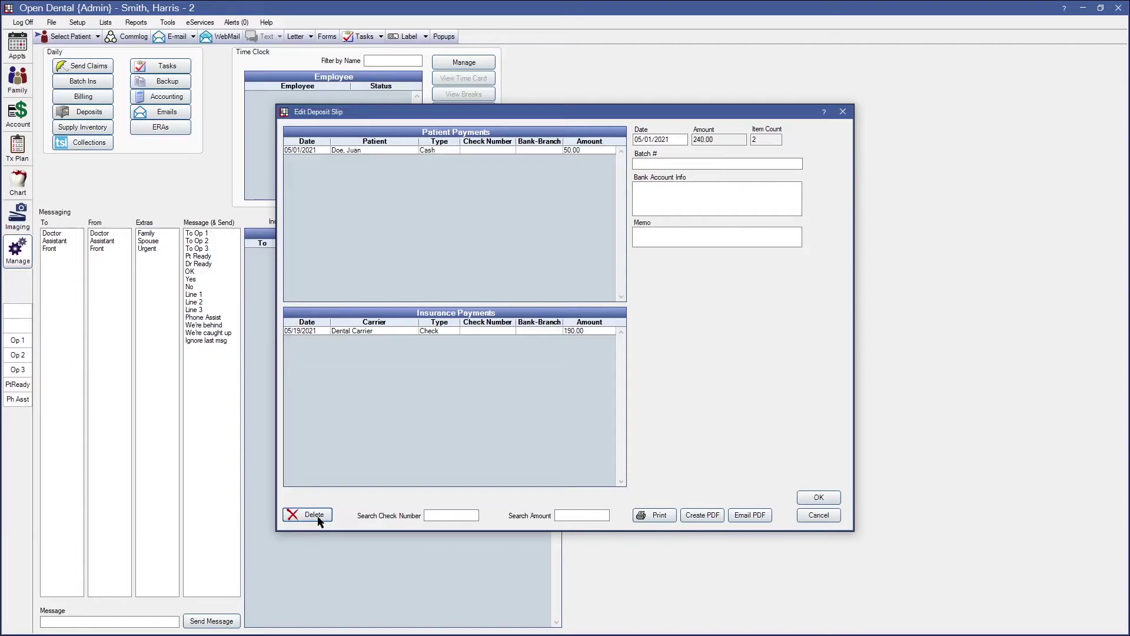
{"action": "left_click", "coordinate": [318, 518]}
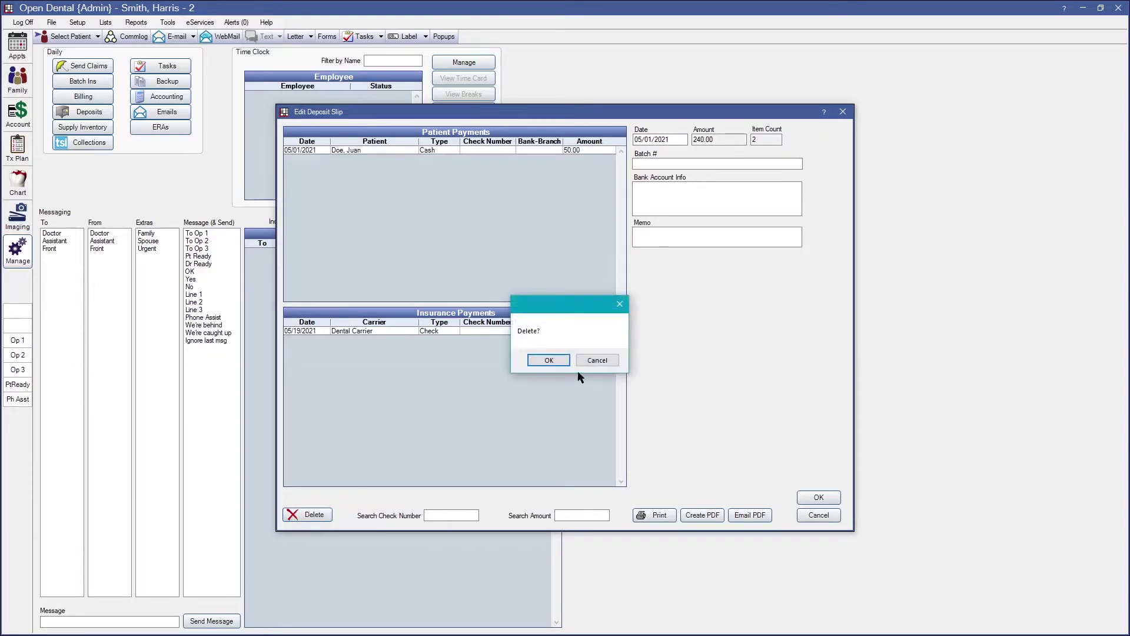
{"action": "left_click", "coordinate": [548, 360]}
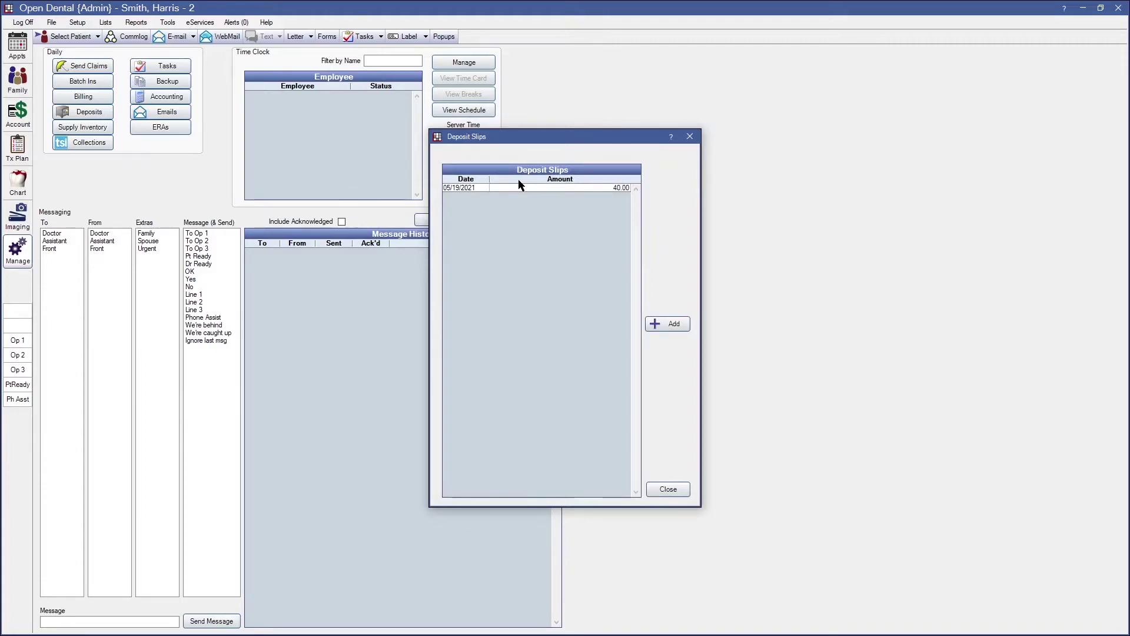
{"action": "left_click", "coordinate": [682, 490]}
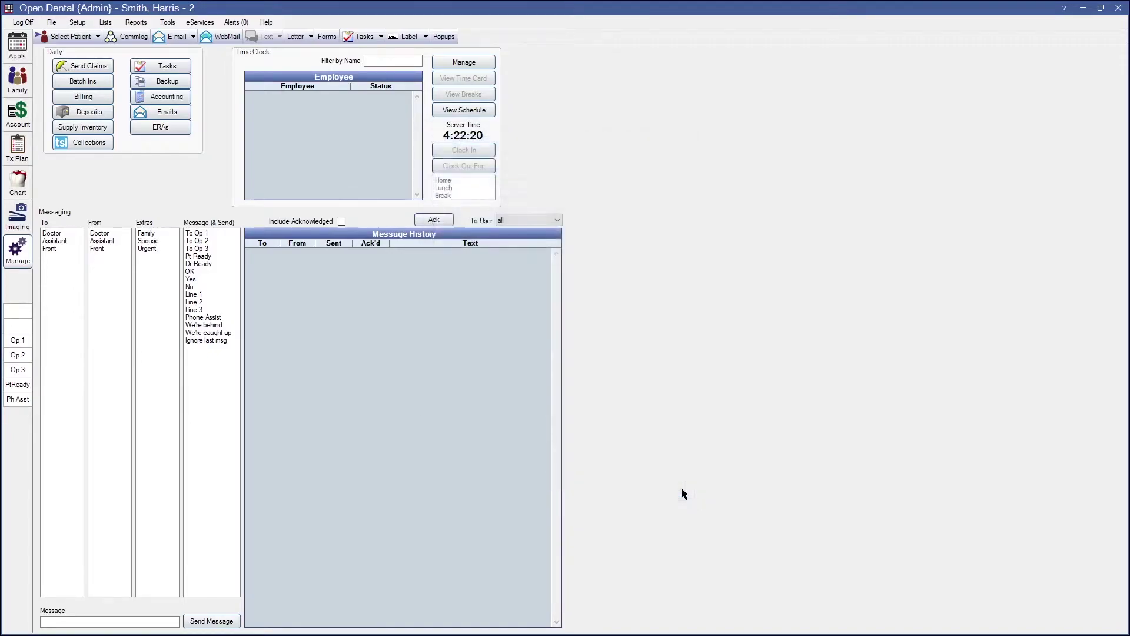
- Open the Dental Carrier claim from the Account ledger and delete its 190.00 insurance check
{"action": "left_click", "coordinate": [27, 121]}
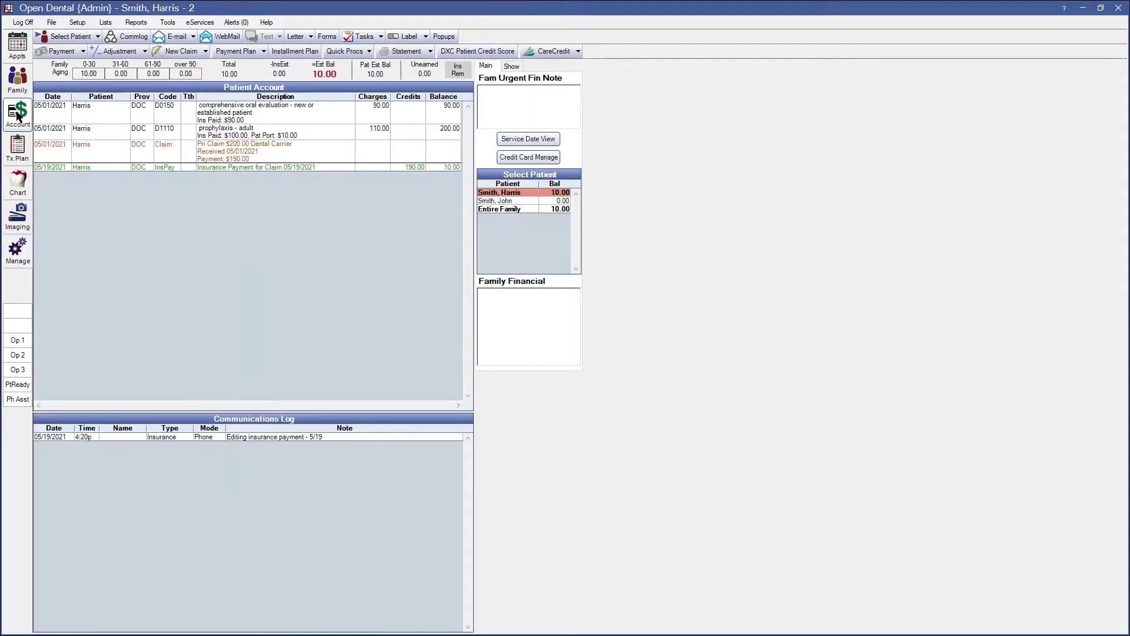
{"action": "left_click", "coordinate": [226, 159]}
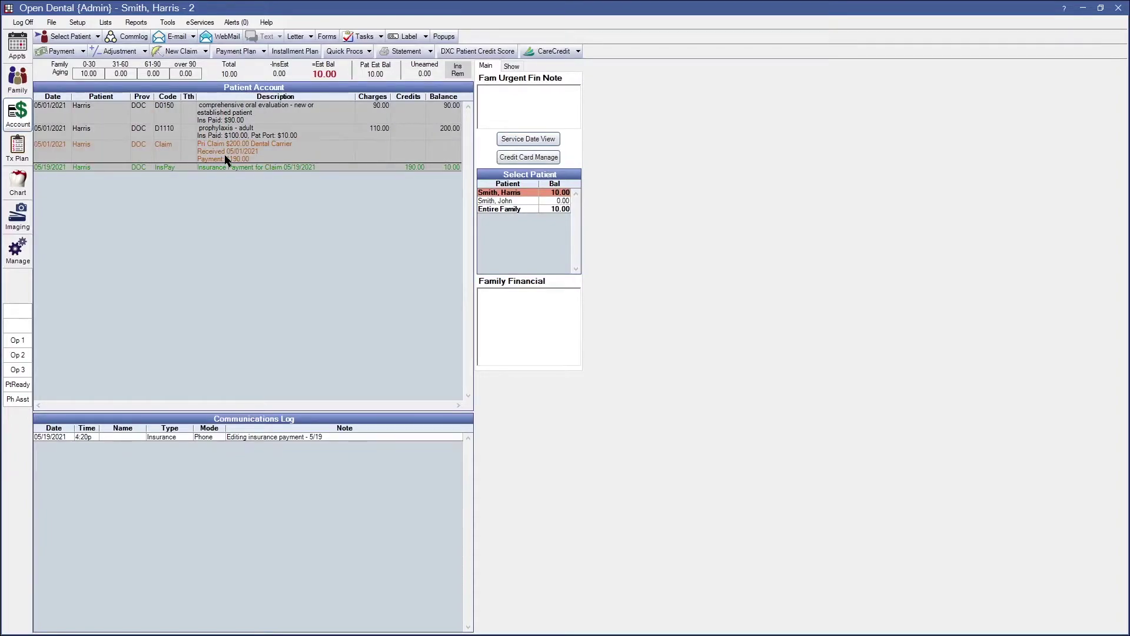
{"action": "double_click", "coordinate": [226, 160]}
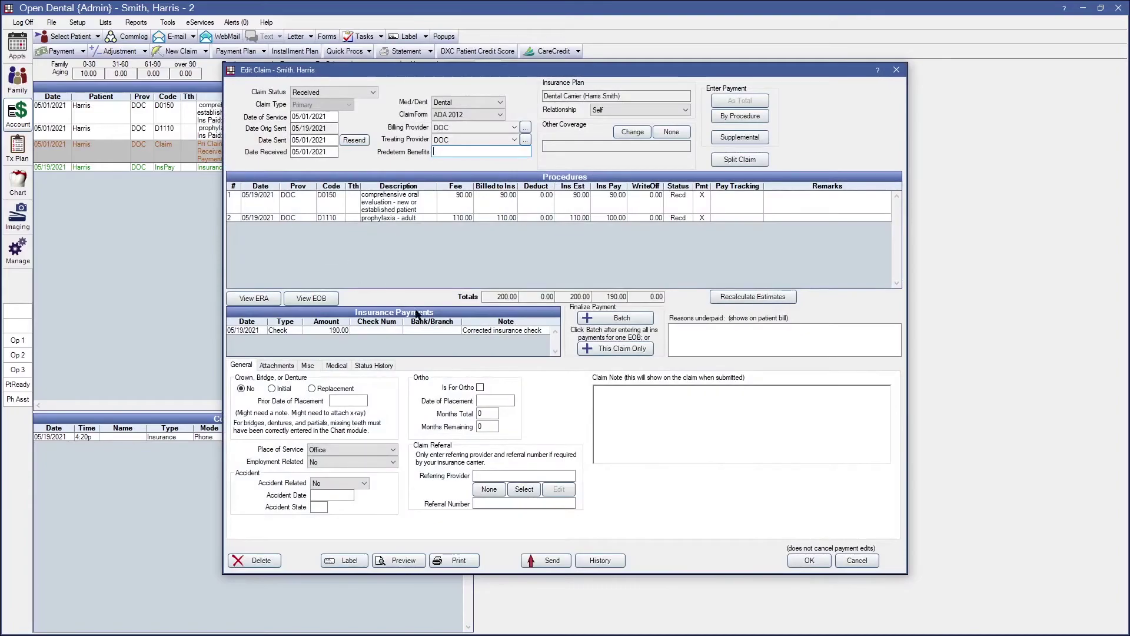
{"action": "left_click", "coordinate": [479, 331]}
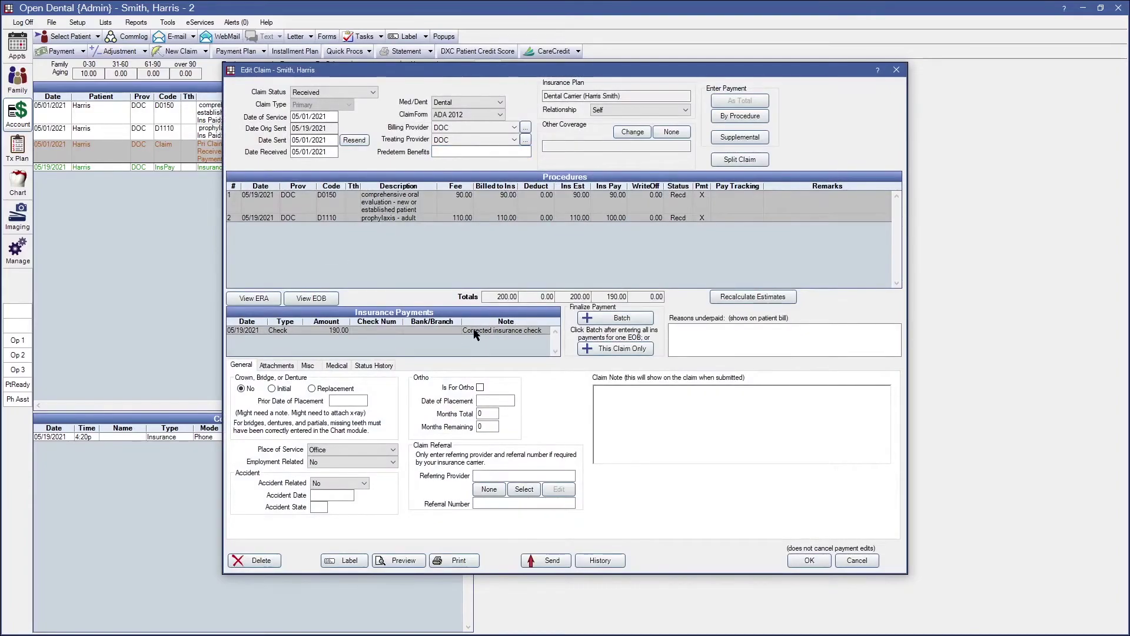
{"action": "double_click", "coordinate": [480, 330]}
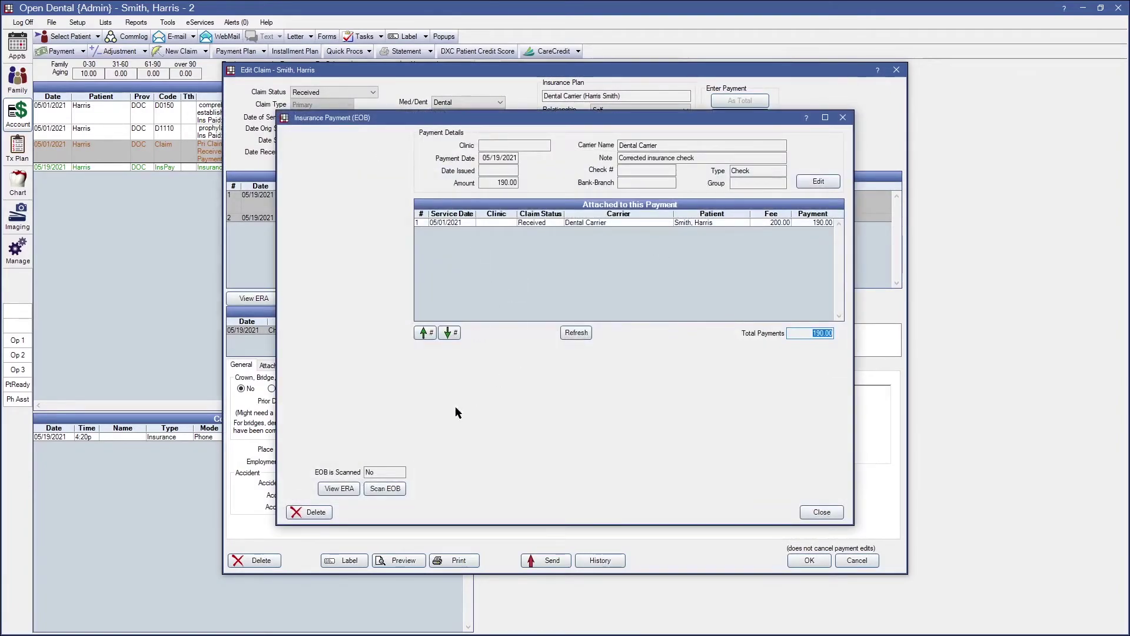
{"action": "left_click", "coordinate": [307, 512]}
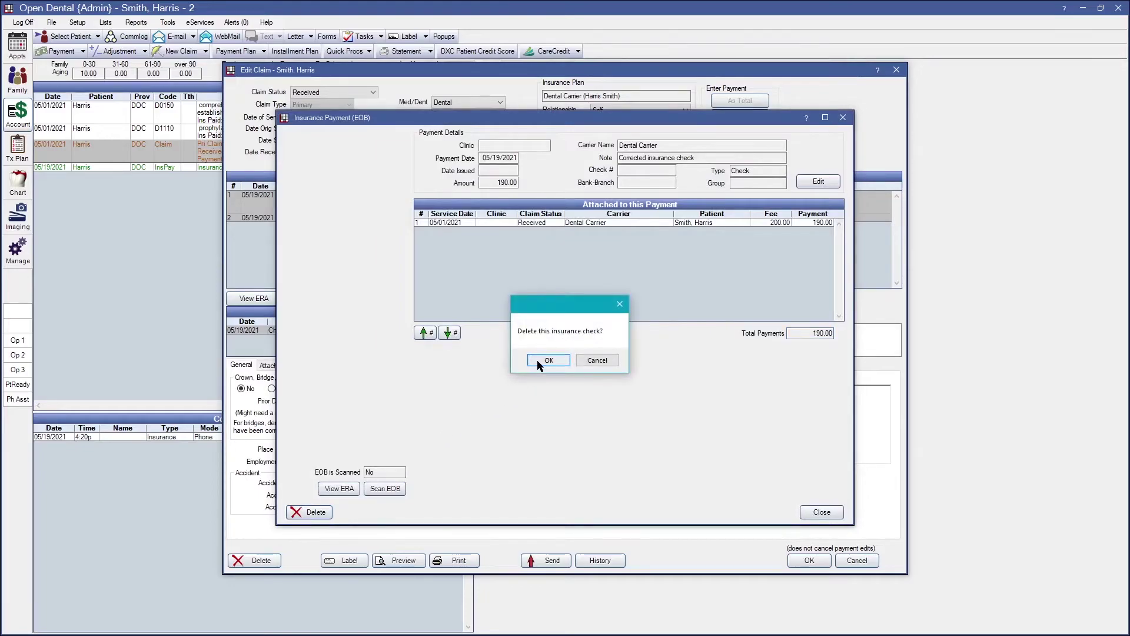
{"action": "left_click", "coordinate": [538, 361]}
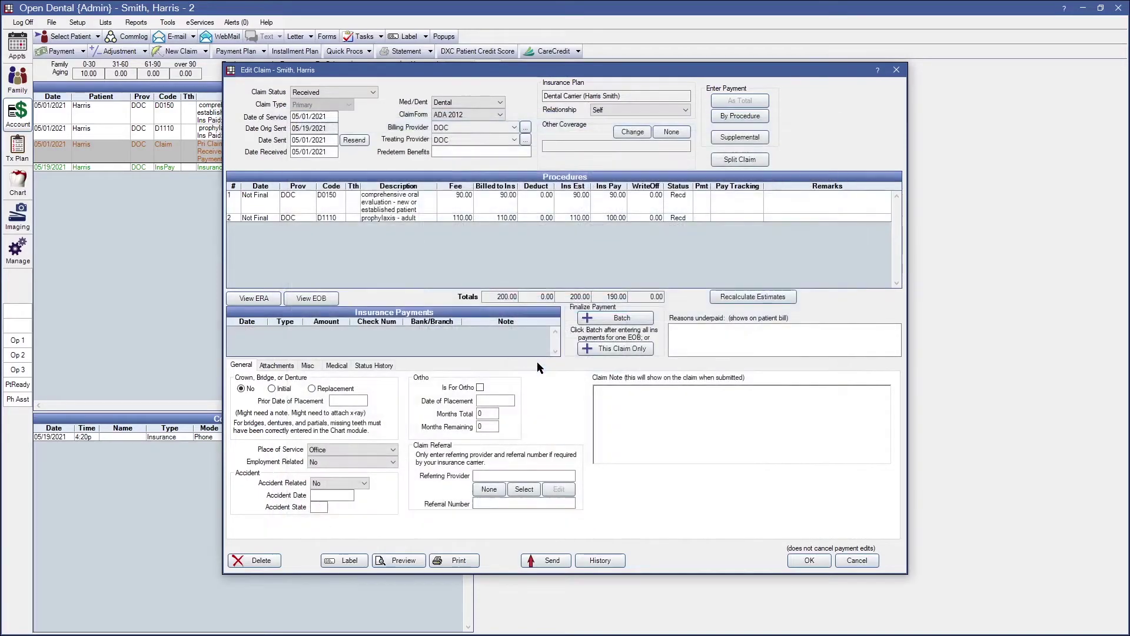
- Change the D1110 prophylaxis procedure's Insurance Paid amount from 100.00 to 110
{"action": "left_click", "coordinate": [589, 219]}
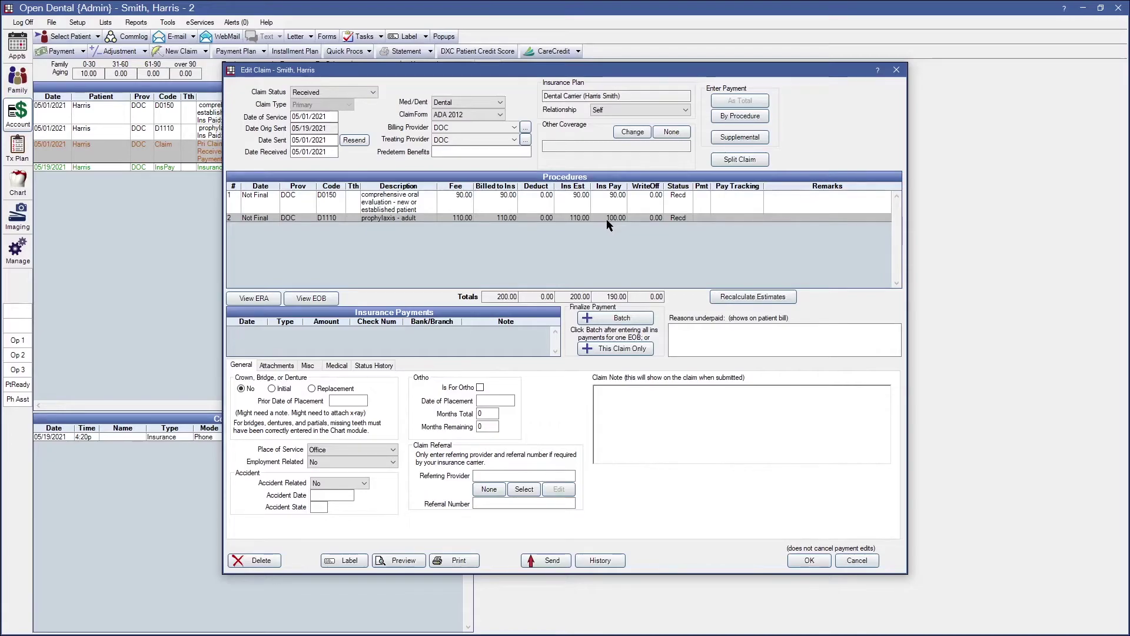
{"action": "double_click", "coordinate": [606, 219]}
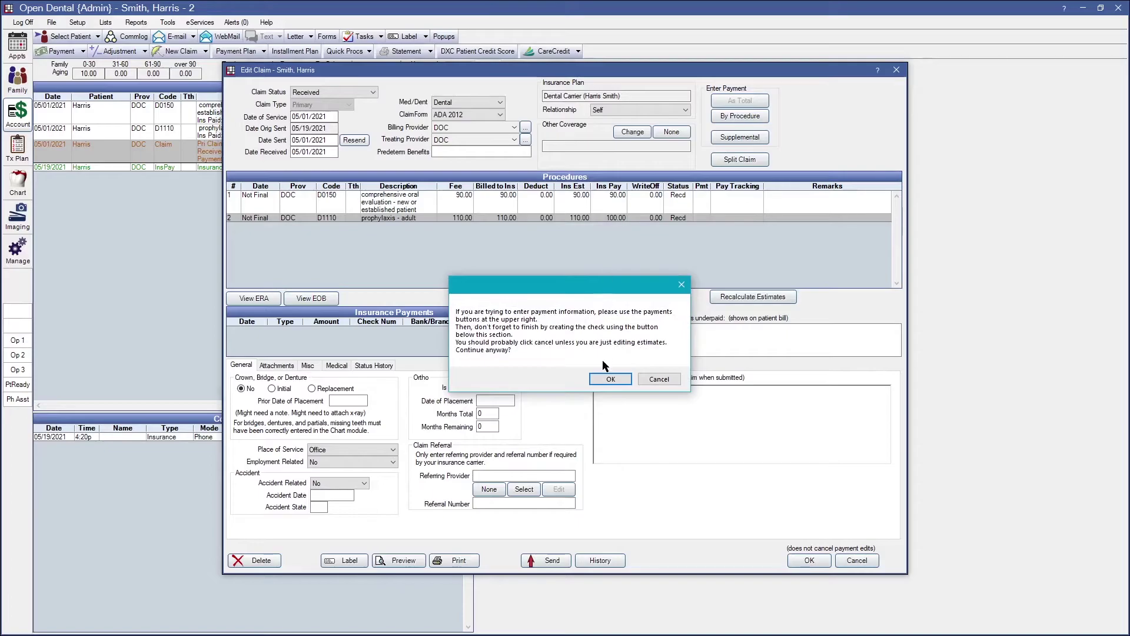
{"action": "left_click", "coordinate": [604, 380]}
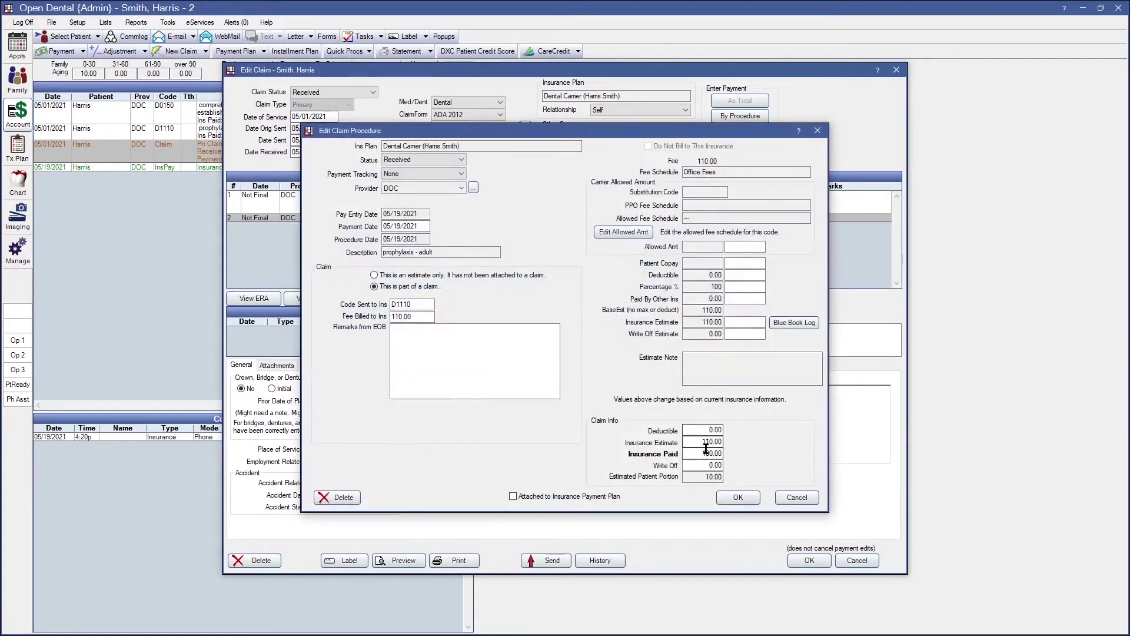
{"action": "double_click", "coordinate": [706, 453]}
{"action": "type", "text": "110"}
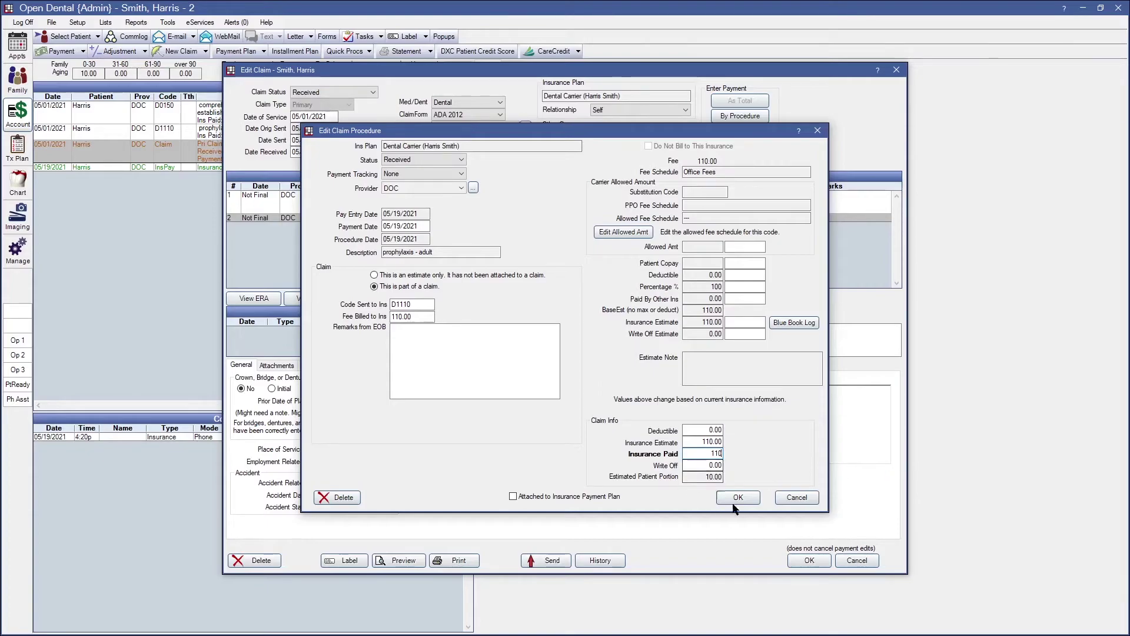
{"action": "left_click", "coordinate": [737, 498]}
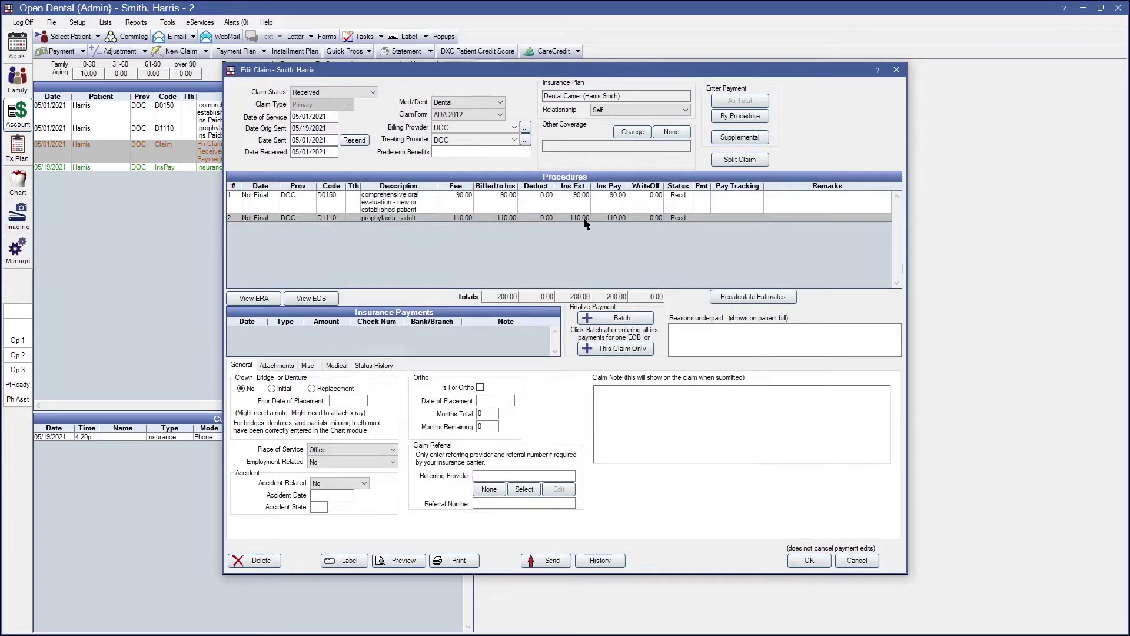
- Create a 200.00 insurance check for this claim only with the note 'correct prophy payment'
{"action": "left_click", "coordinate": [612, 351]}
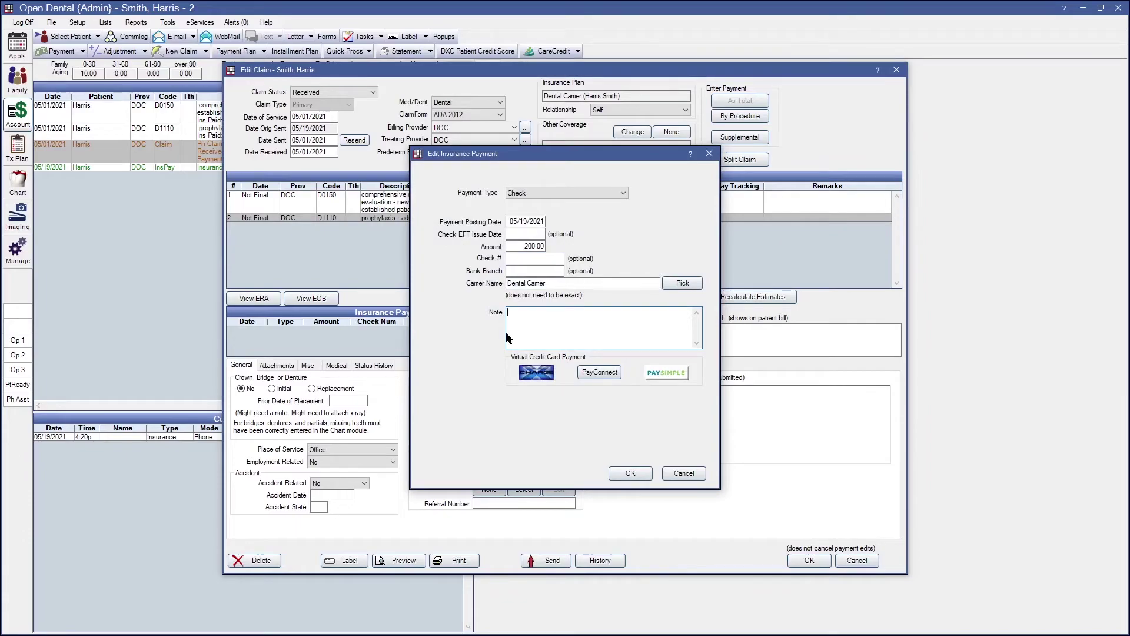
{"action": "type", "text": "correct prophy payment from 100 to 110"}
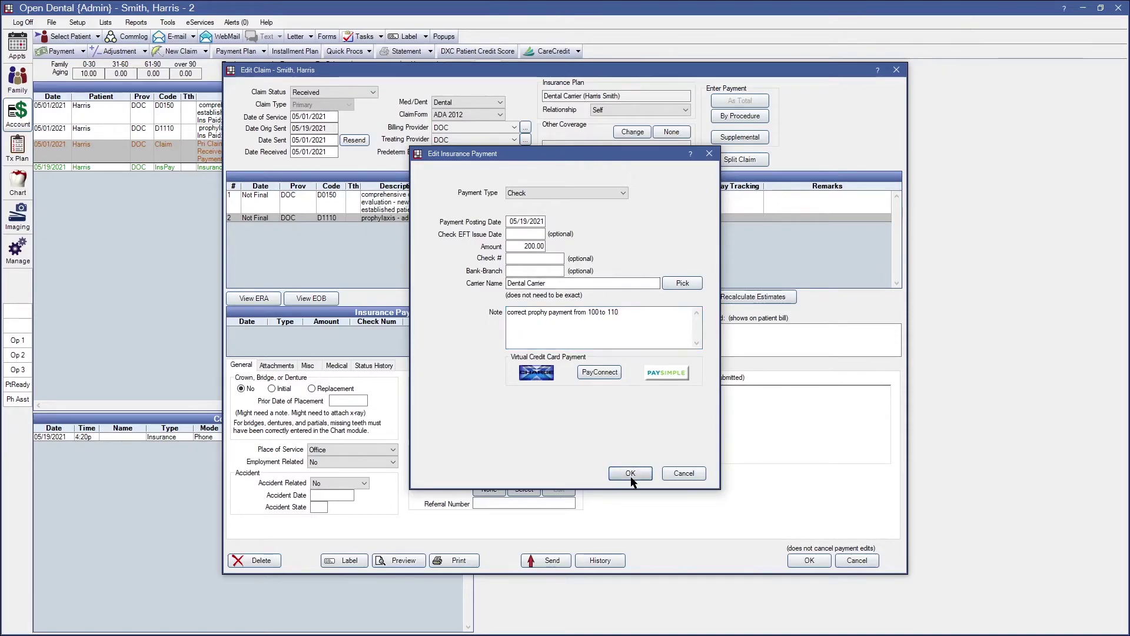
{"action": "left_click", "coordinate": [630, 473]}
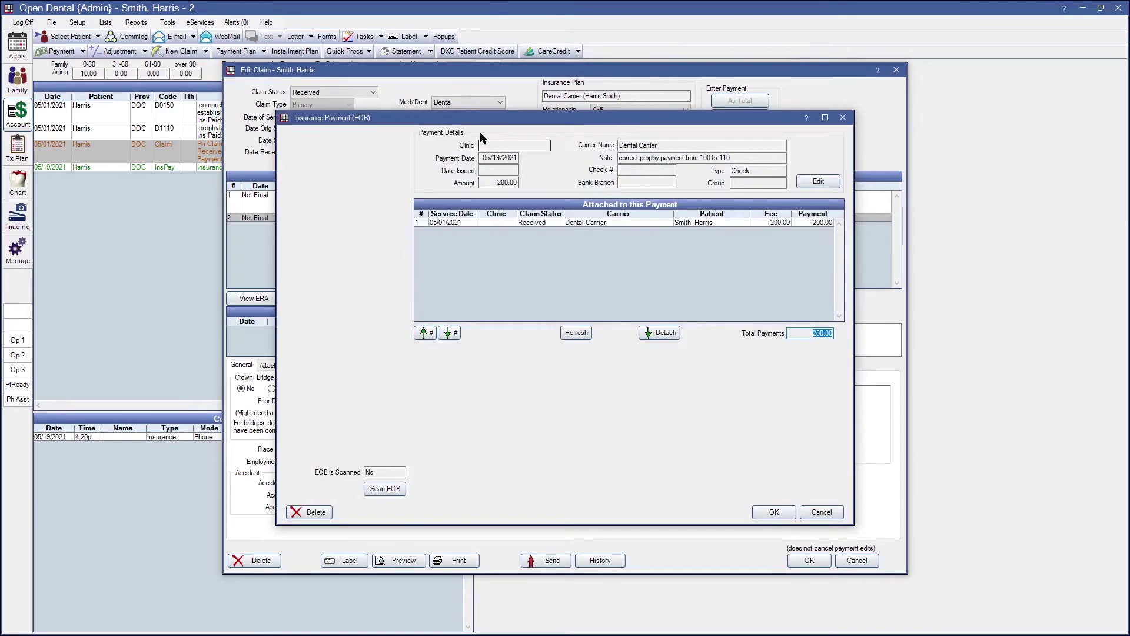
{"action": "left_click_drag", "start_coordinate": [476, 118], "coordinate": [464, 109]}
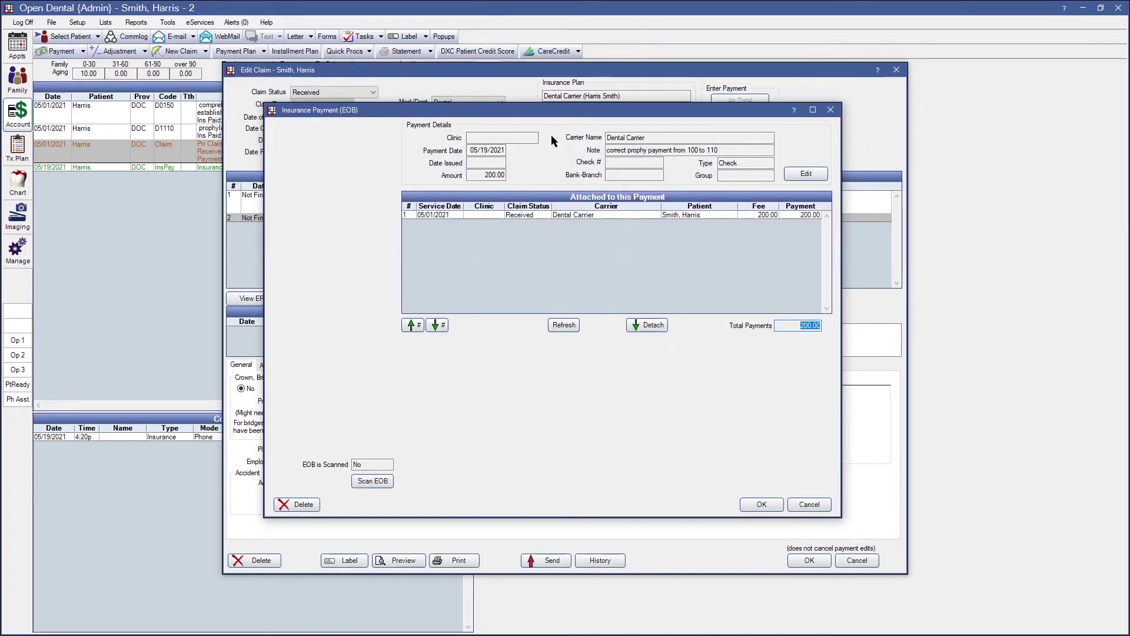
{"action": "left_click", "coordinate": [363, 483]}
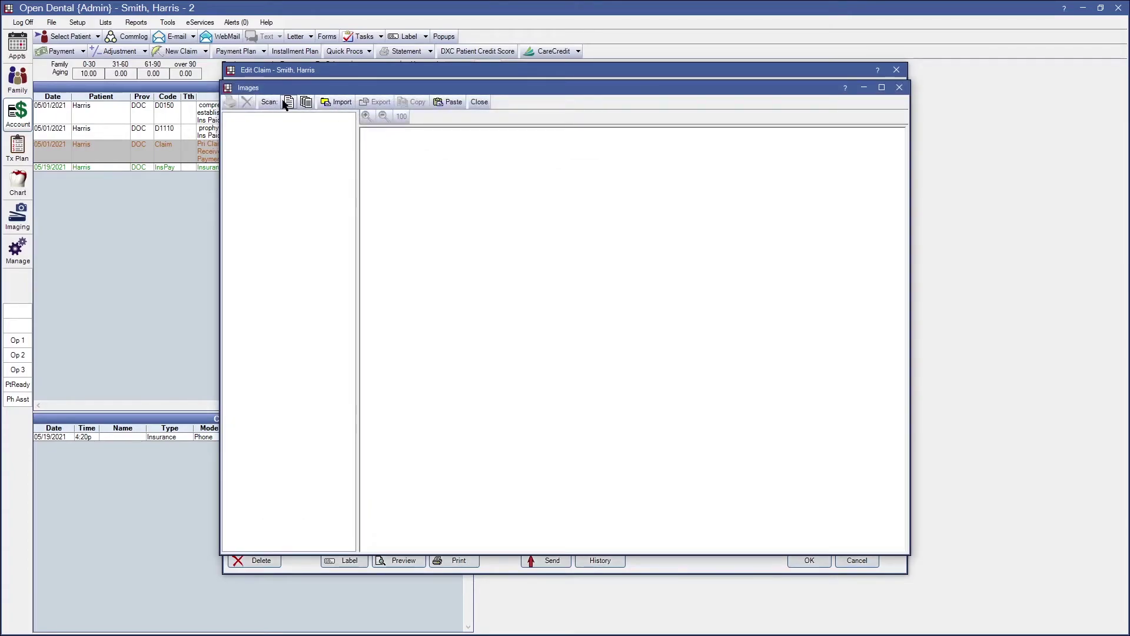
{"action": "left_click", "coordinate": [901, 88]}
- Finalize the insurance payment and open the Deposit Slips list from Manage
{"action": "left_click", "coordinate": [762, 505]}
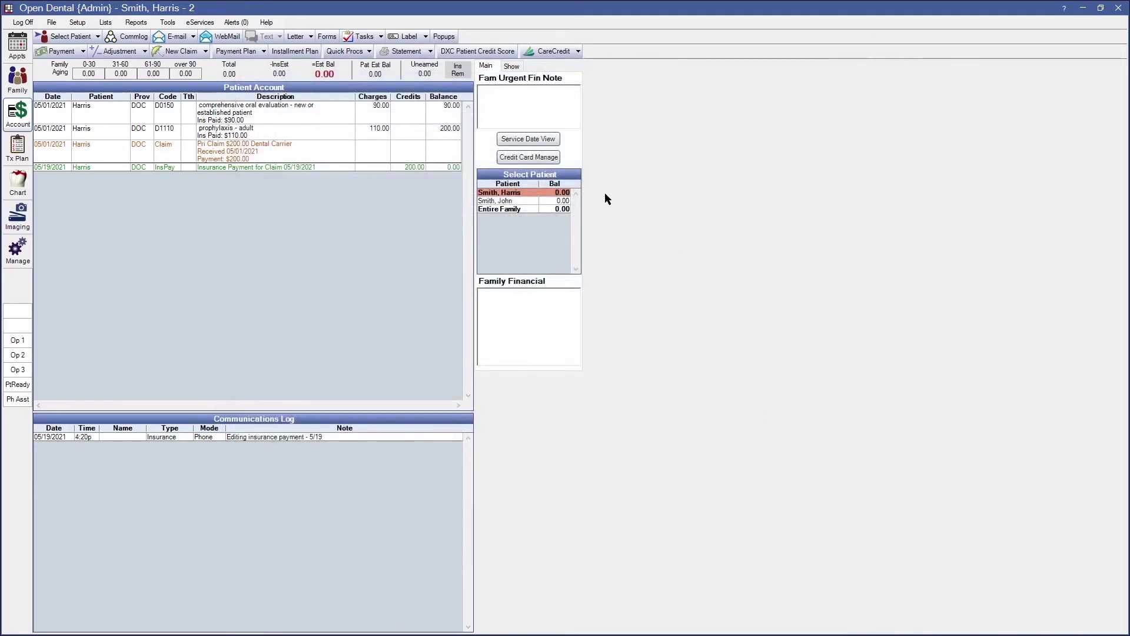
{"action": "left_click", "coordinate": [291, 161]}
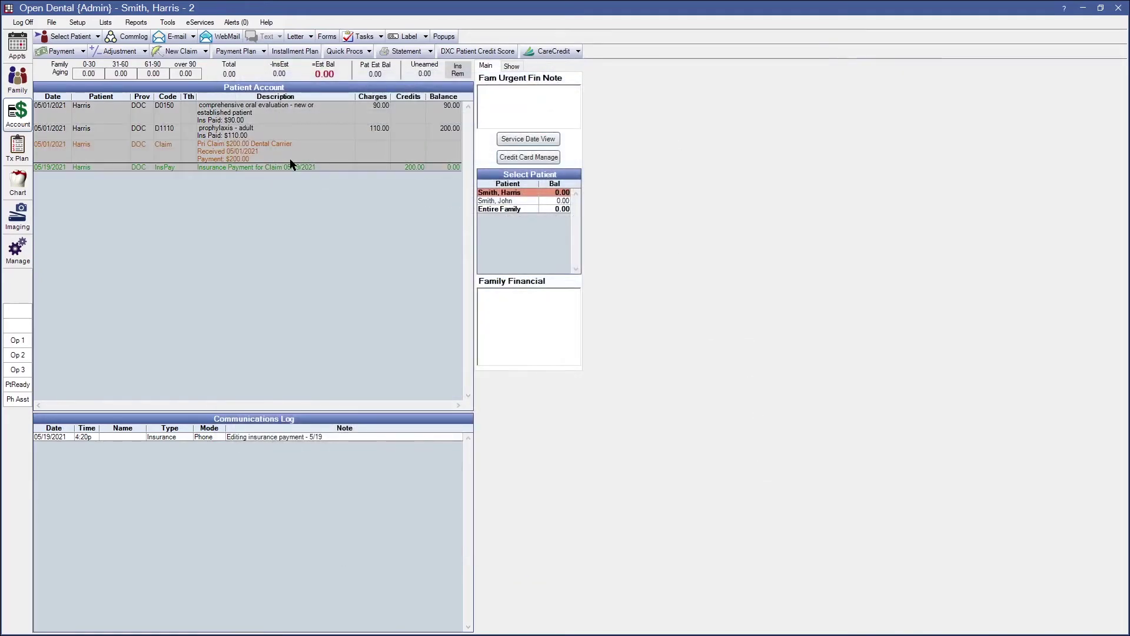
{"action": "left_click", "coordinate": [17, 250]}
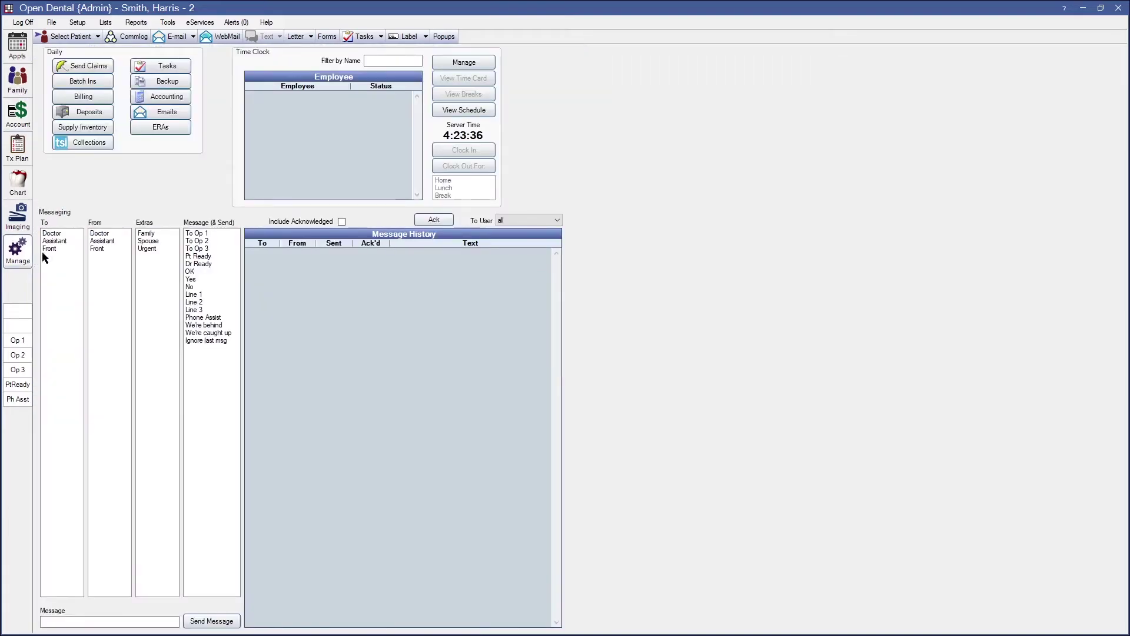
{"action": "left_click", "coordinate": [99, 113]}
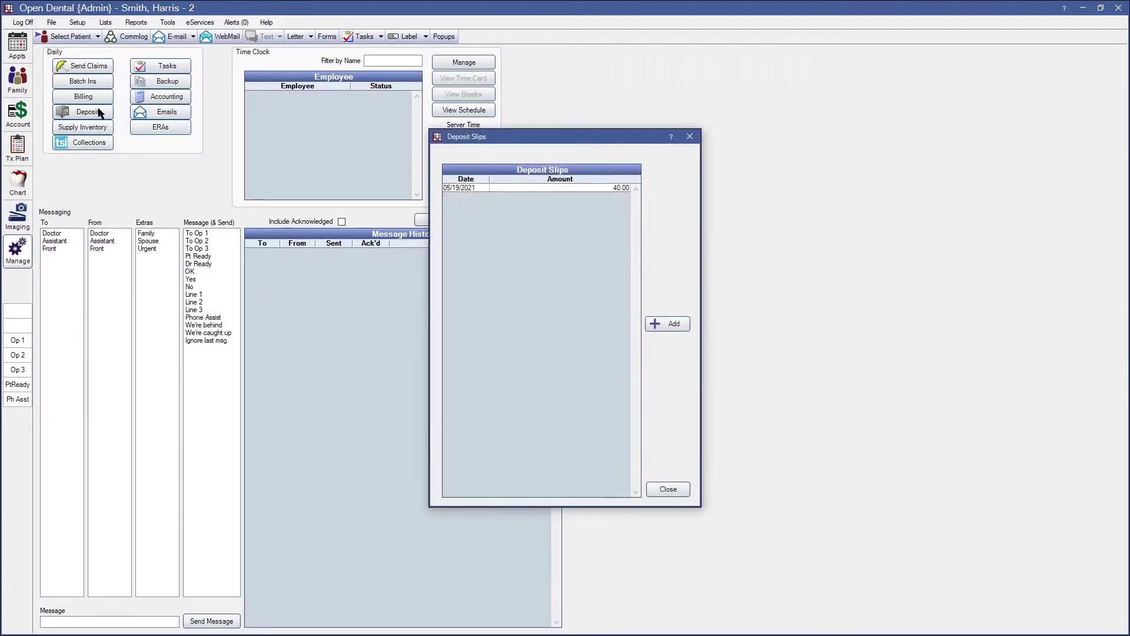
- Start a new deposit slip with its date changed to 05/01/2021
{"action": "left_click", "coordinate": [668, 325]}
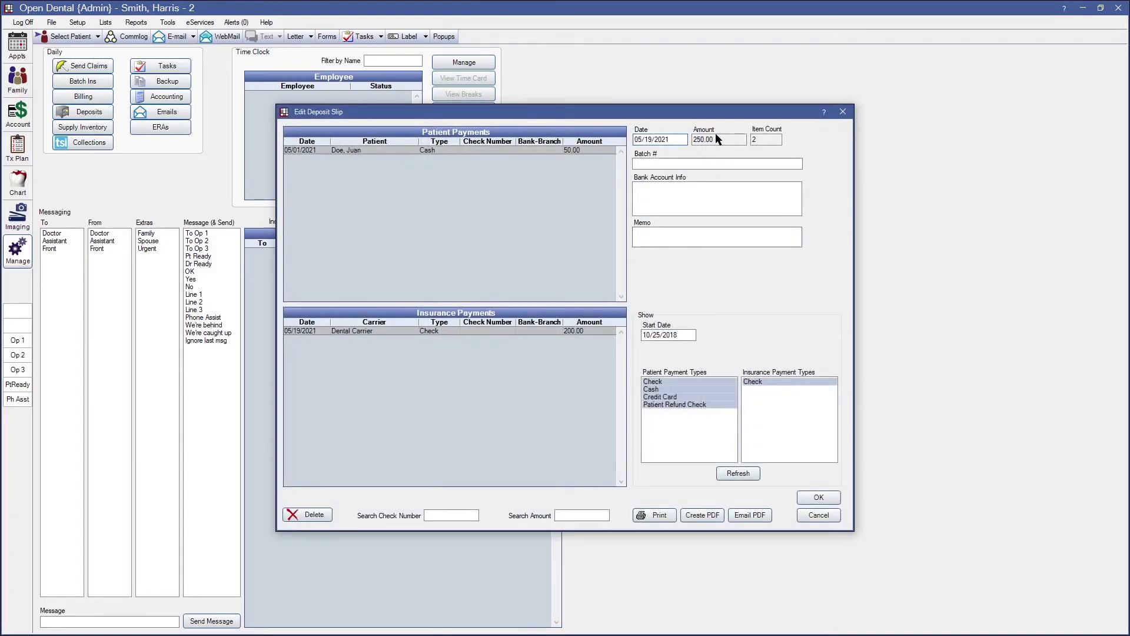
{"action": "key", "text": "BackSpace"}
{"action": "key", "text": "BackSpace"}
{"action": "type", "text": "01"}
{"action": "left_click_drag", "start_coordinate": [681, 139], "coordinate": [614, 142]}
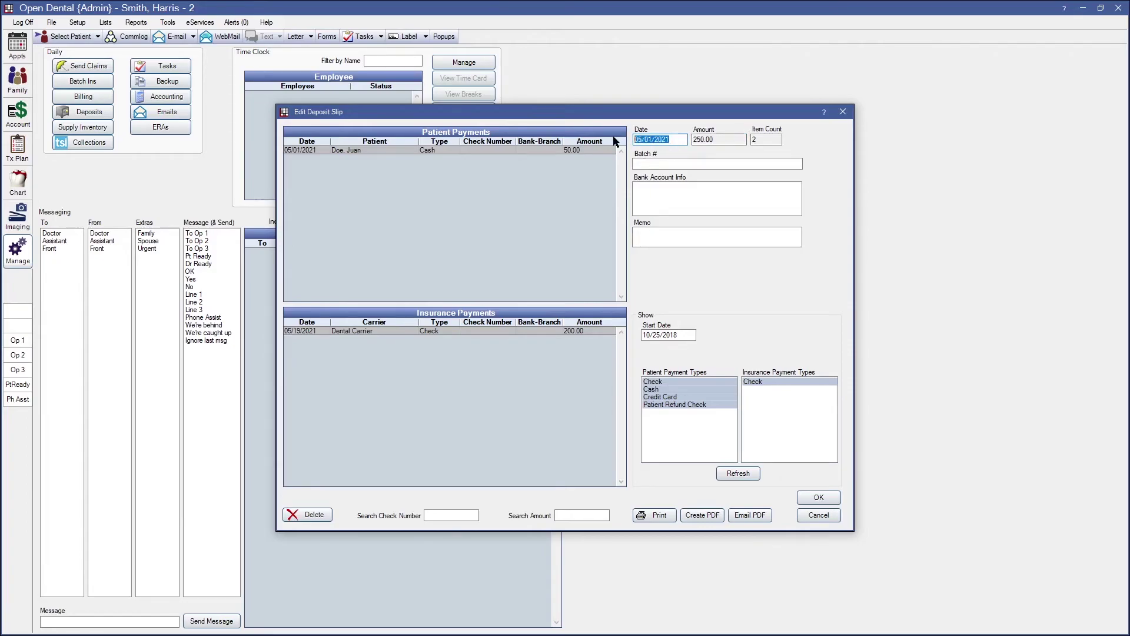
{"action": "left_click", "coordinate": [328, 152]}
- Save the 250.00 slip, then delete the temporary 05/19/2021 40.00 slip and close the list
{"action": "left_click", "coordinate": [819, 498]}
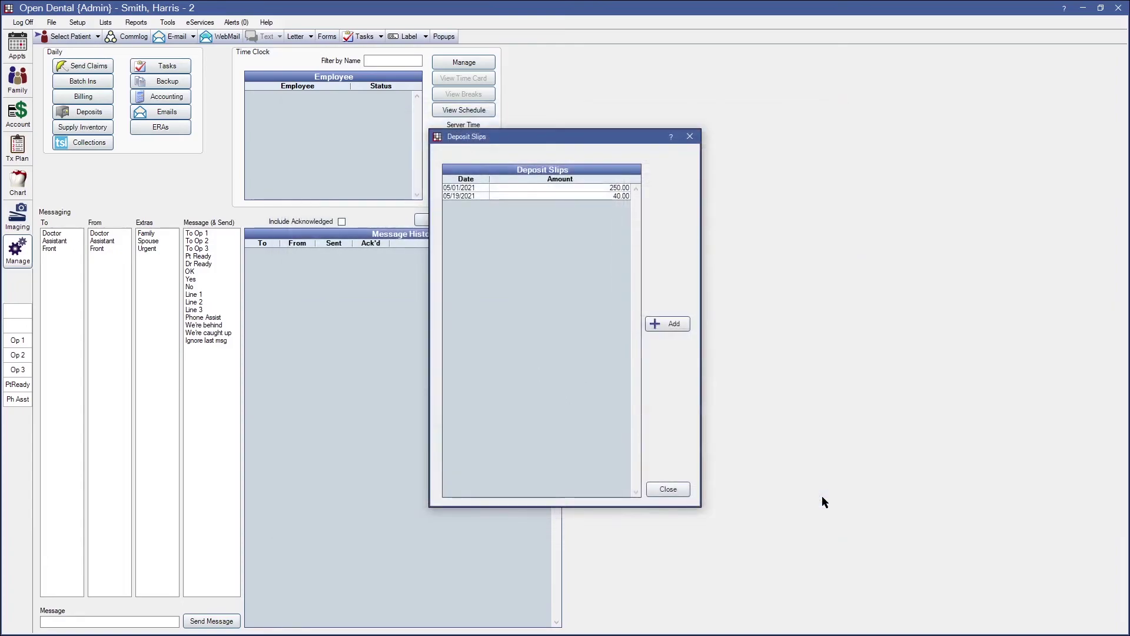
{"action": "double_click", "coordinate": [533, 196]}
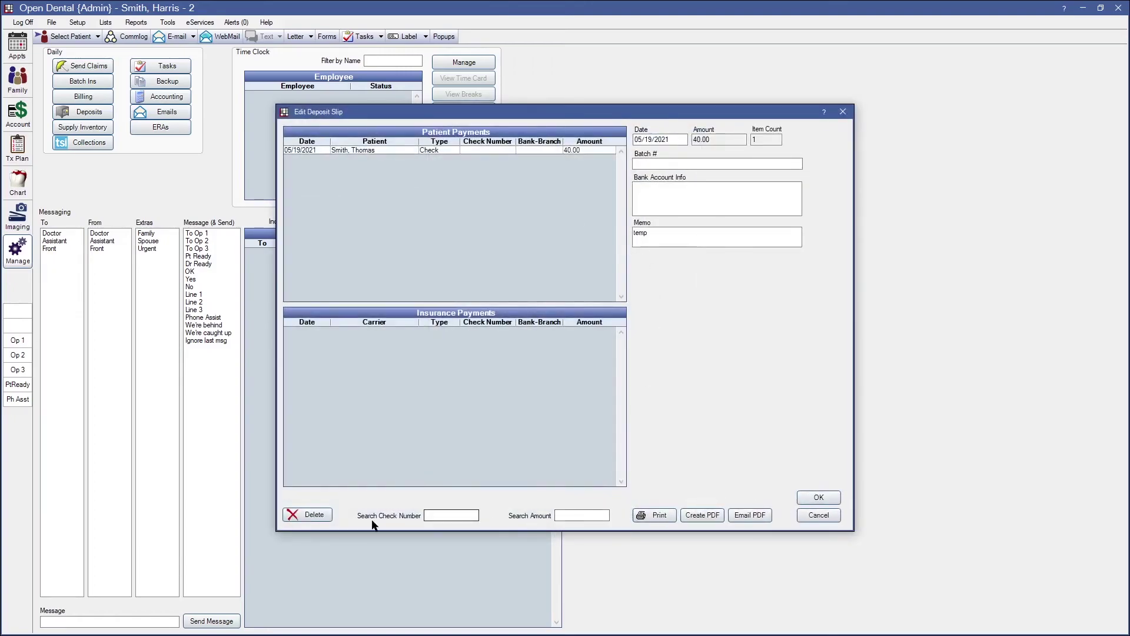
{"action": "left_click", "coordinate": [321, 517]}
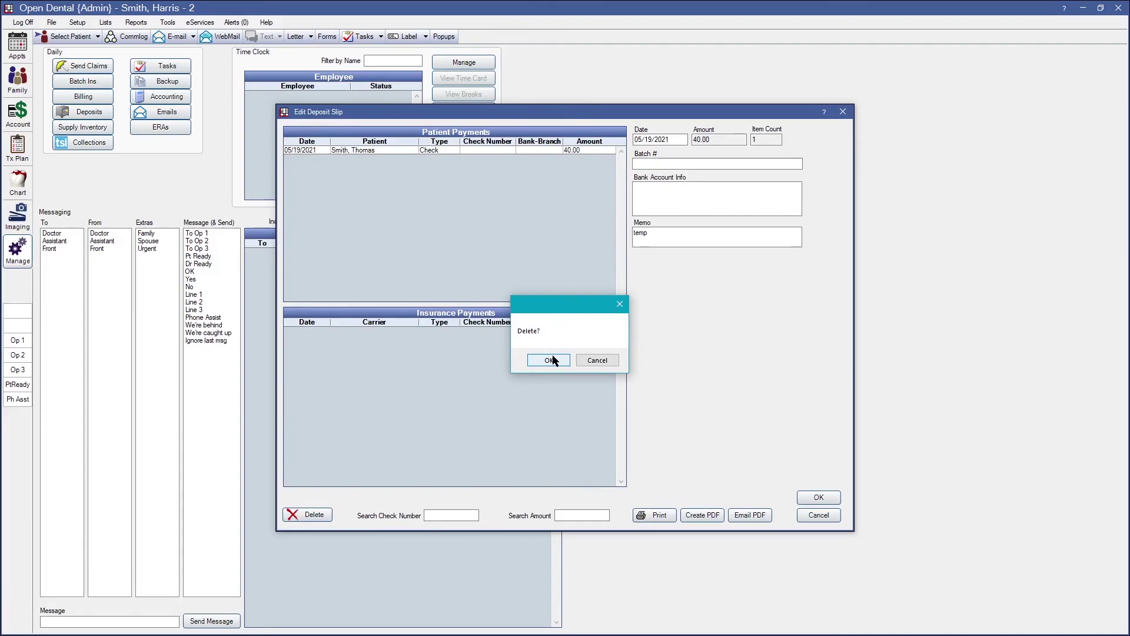
{"action": "left_click", "coordinate": [549, 360]}
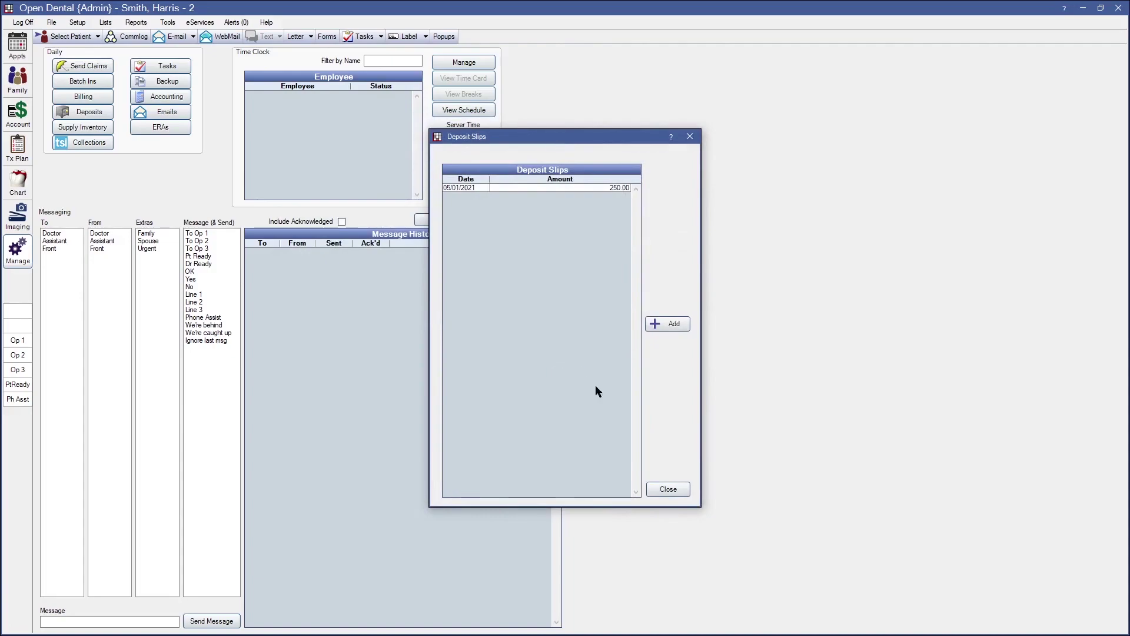
{"action": "left_click", "coordinate": [668, 489]}
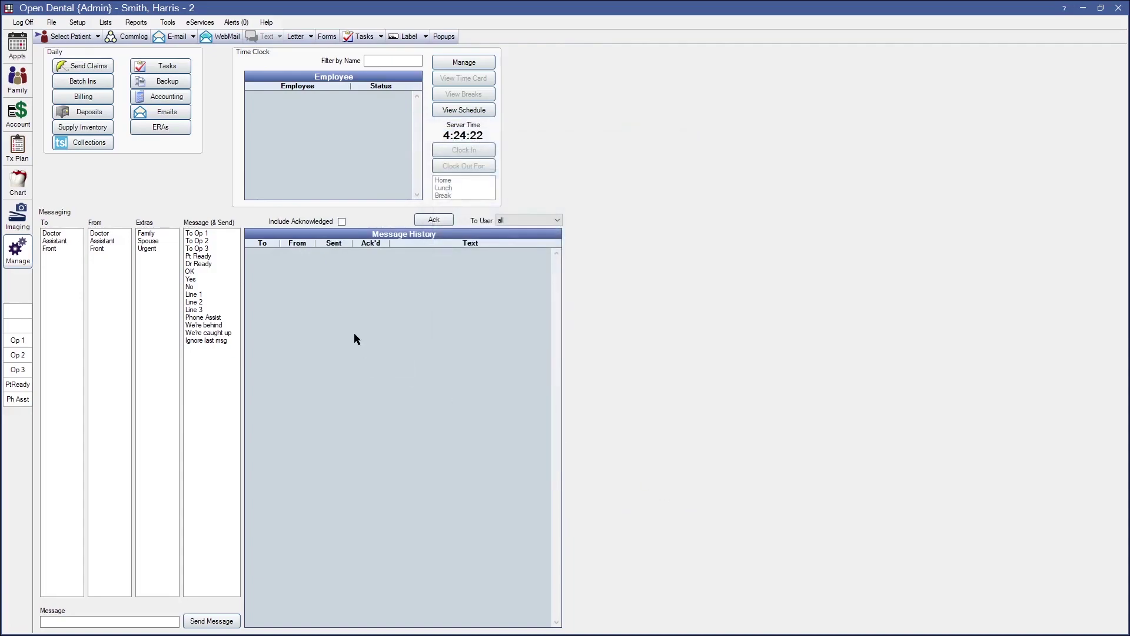